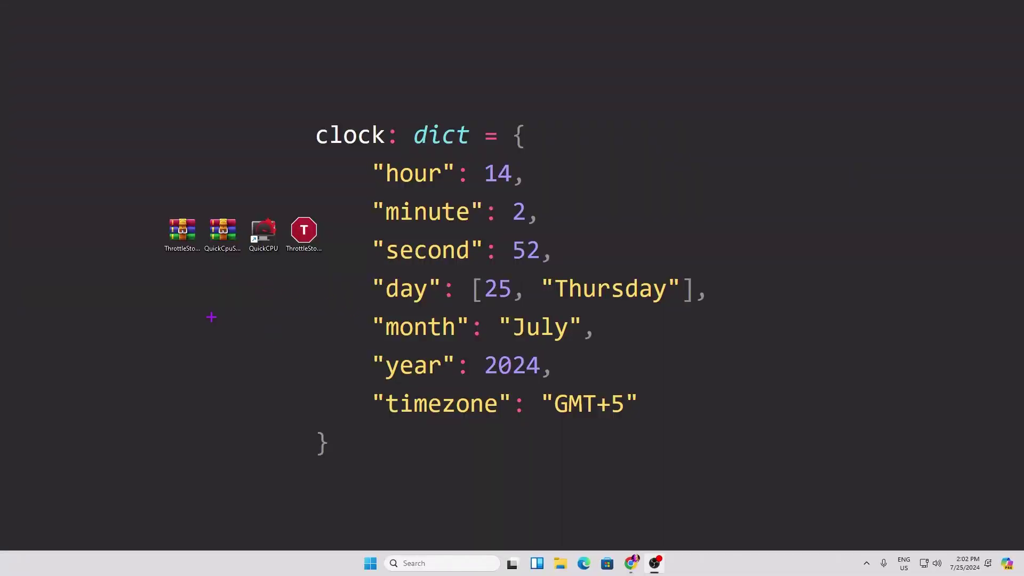
# Step: Launch the Local Group Policy Editor with gpedit.msc from the Run box
pyautogui.press('super+r')
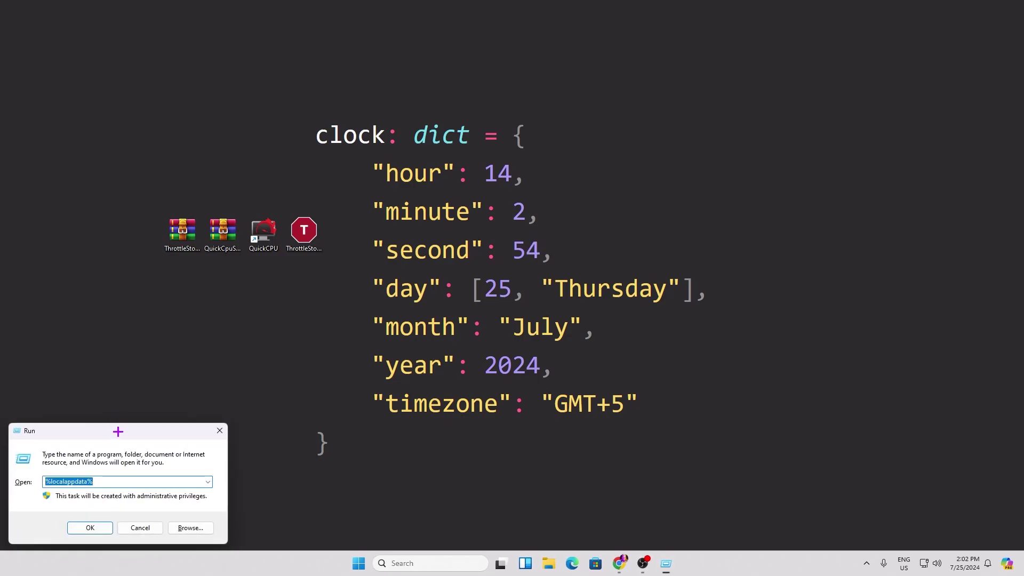
pyautogui.moveTo(114, 430); pyautogui.dragTo(528, 263)
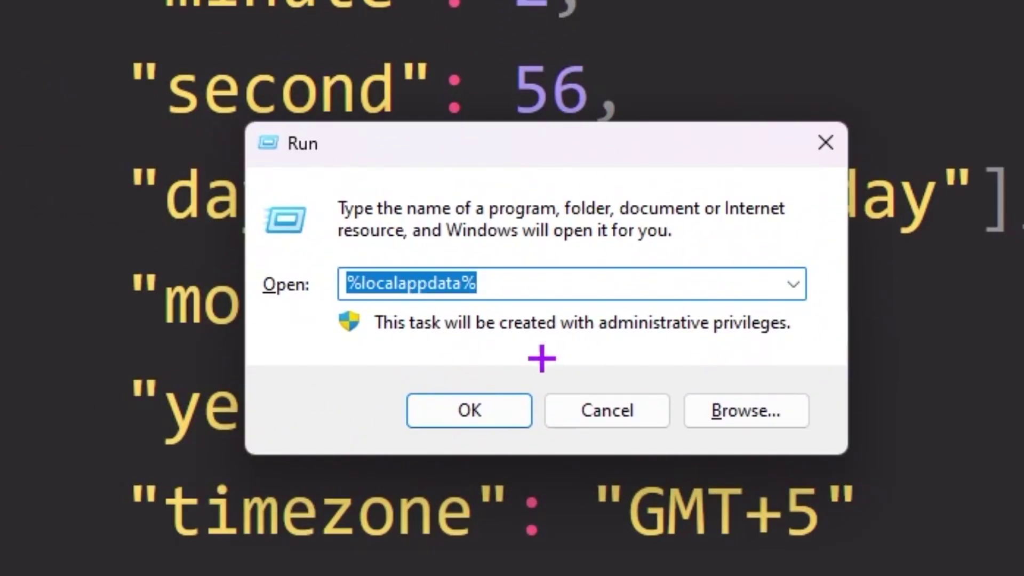
pyautogui.write('gpedit.msc')
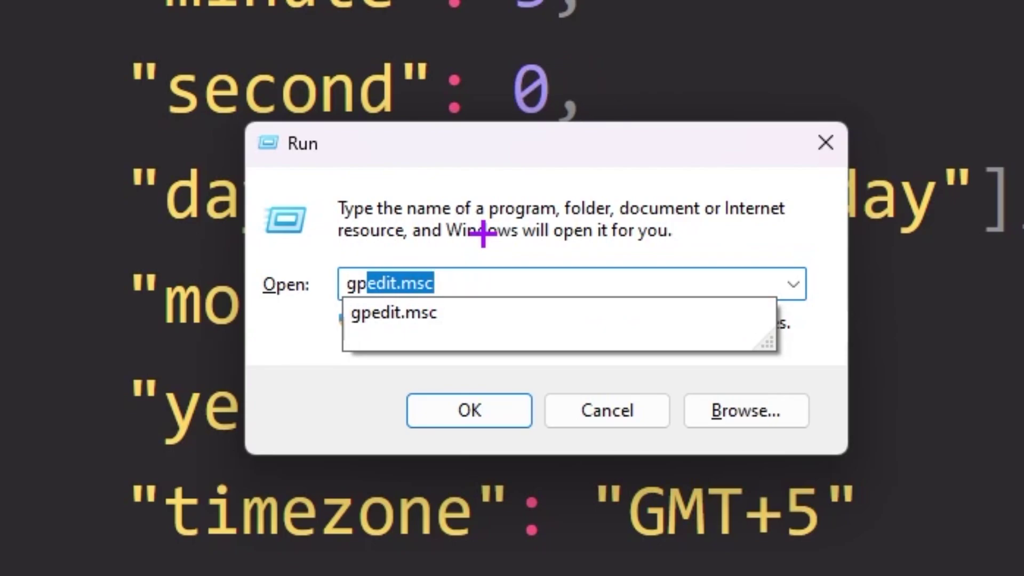
pyautogui.press('Return')
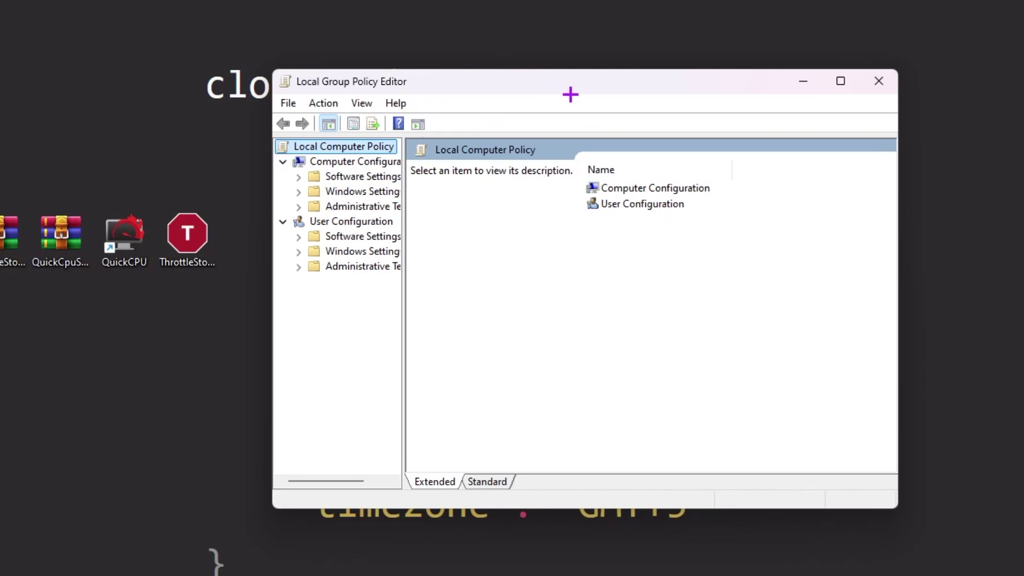
# Step: Navigate to Computer Configuration > Administrative Templates > System > Power Management > Power Throttling Settings
pyautogui.doubleClick(640, 188)
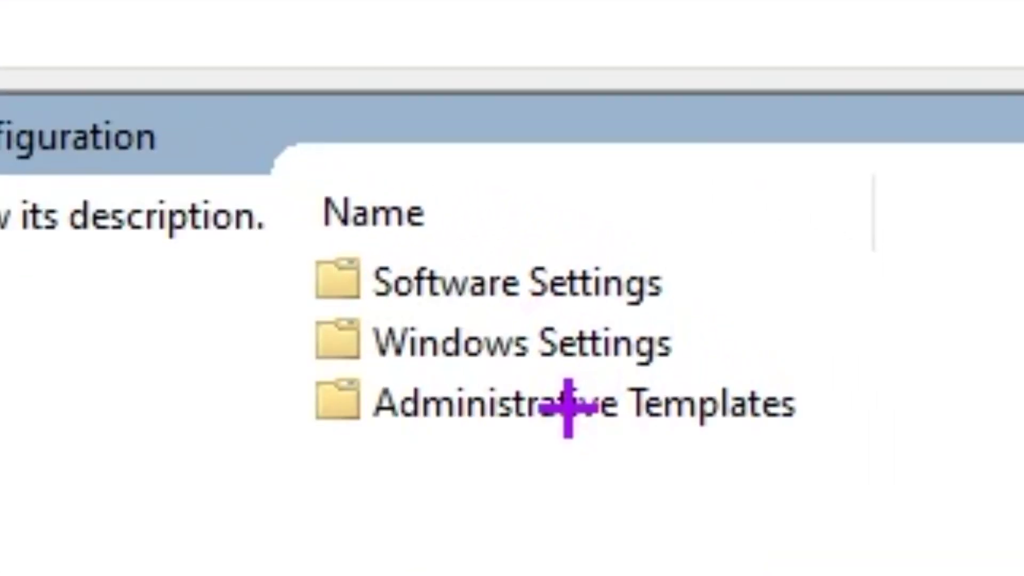
pyautogui.doubleClick(653, 220)
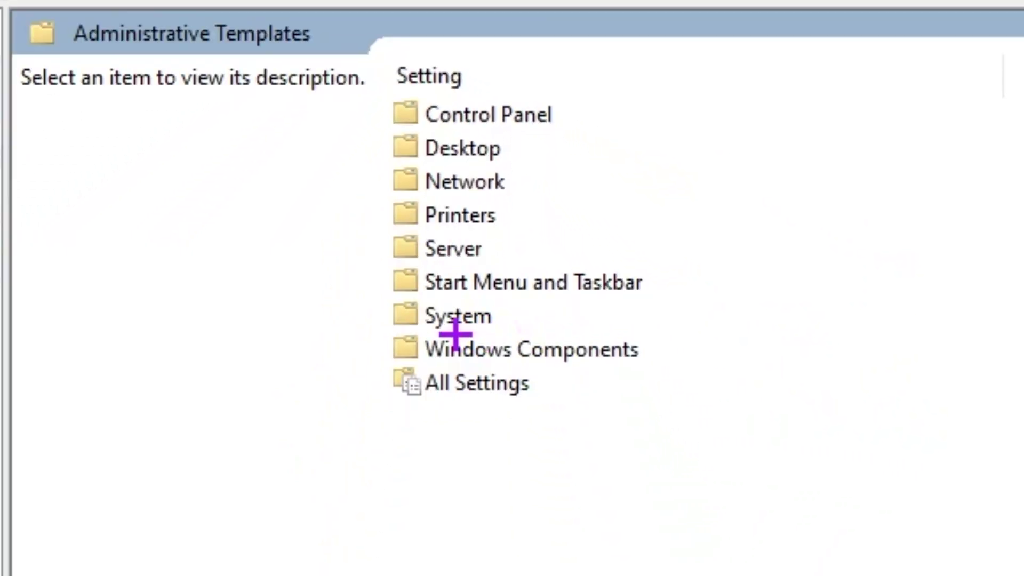
pyautogui.doubleClick(457, 320)
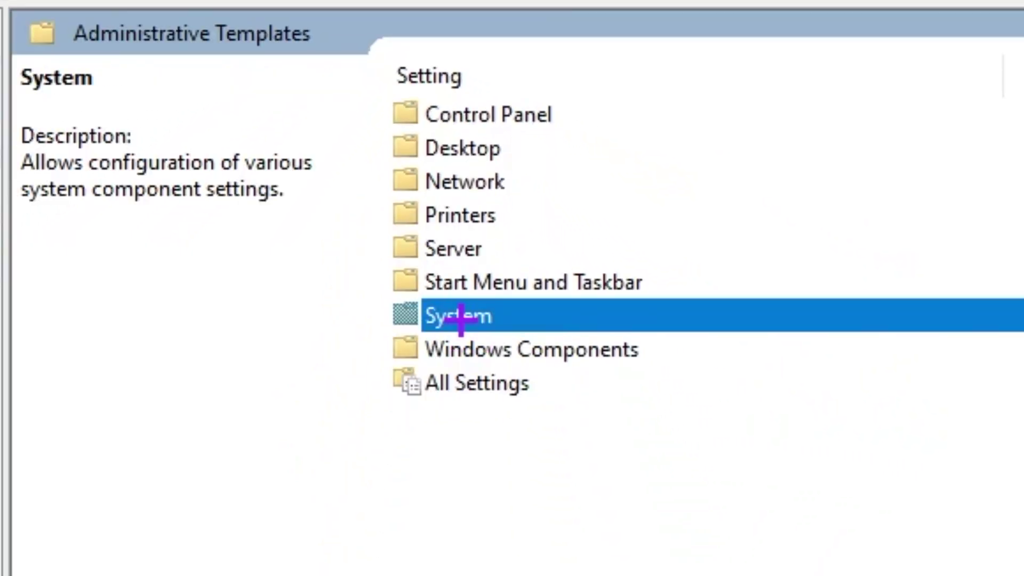
pyautogui.scroll(-6, 460, 318)
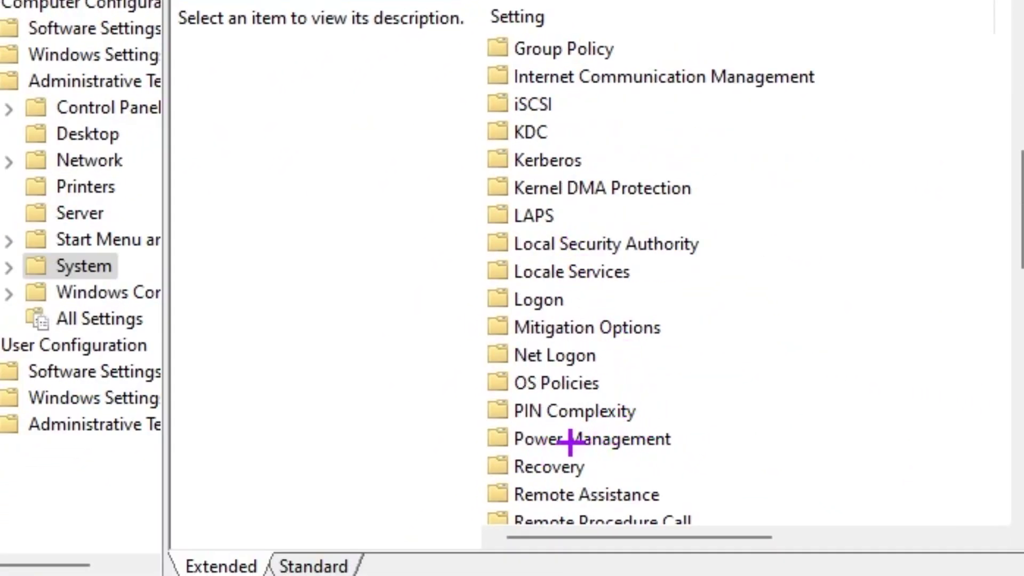
pyautogui.doubleClick(607, 443)
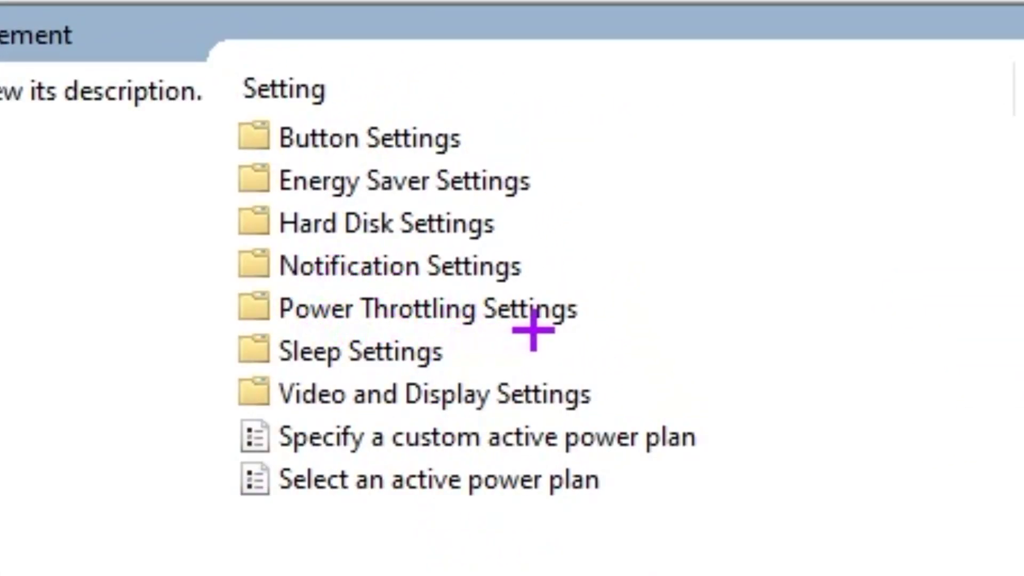
pyautogui.doubleClick(535, 324)
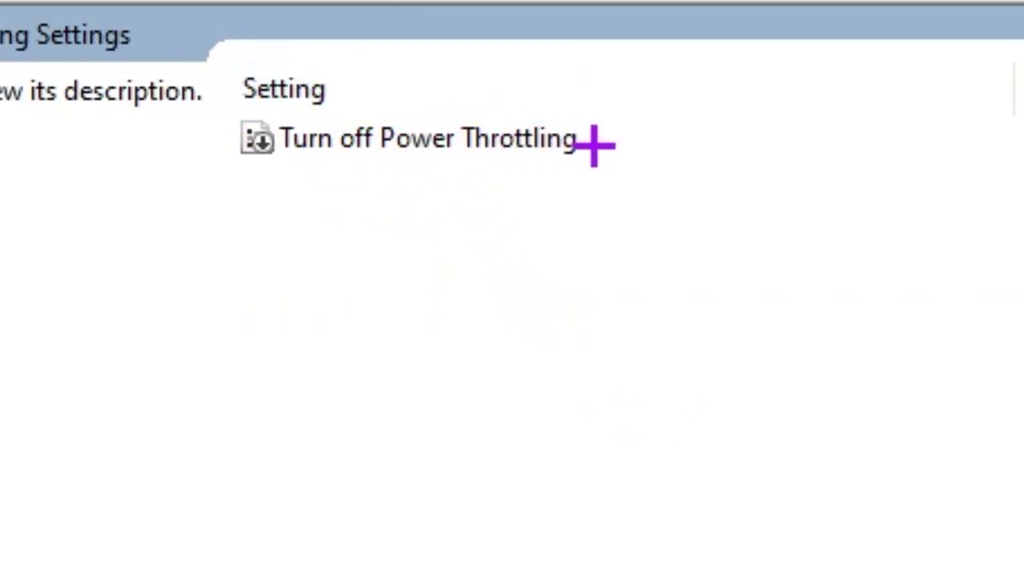
# Step: Set the 'Turn off Power Throttling' policy to Enabled and confirm with OK
pyautogui.doubleClick(463, 131)
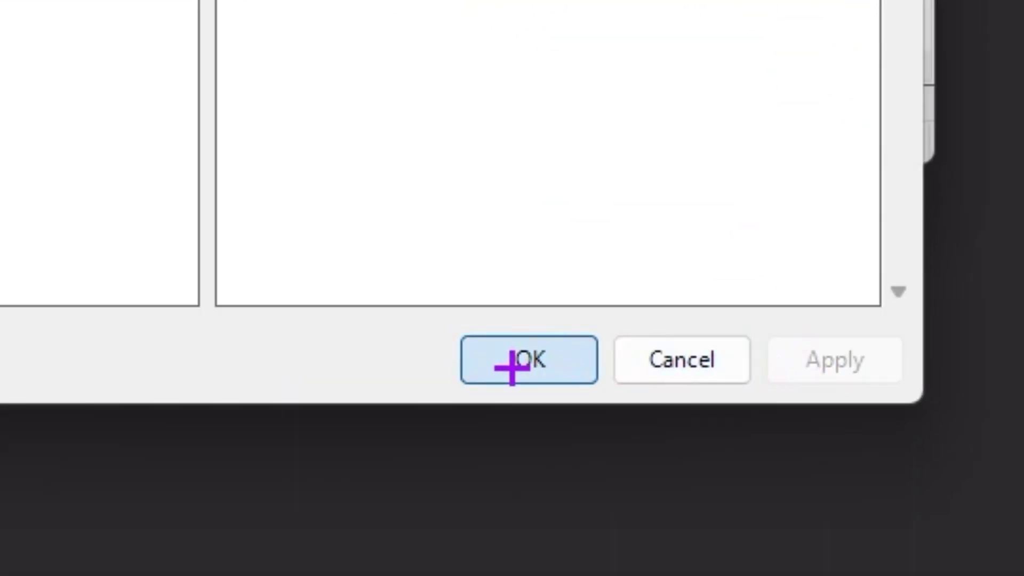
pyautogui.click(700, 575)
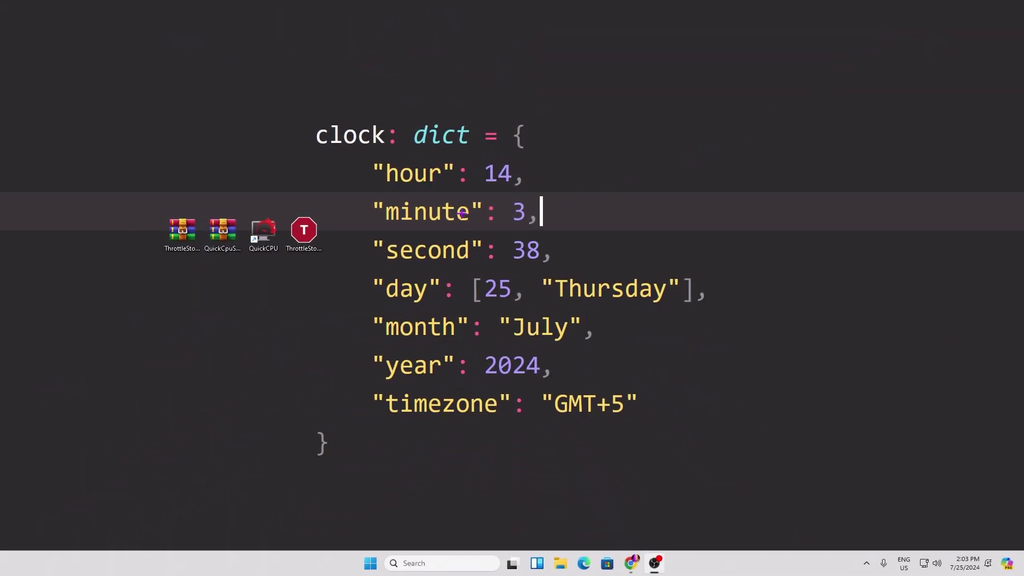
# Step: Select only the ThrottleStop zip archive among the four desktop icons
pyautogui.moveTo(137, 190); pyautogui.dragTo(354, 288)
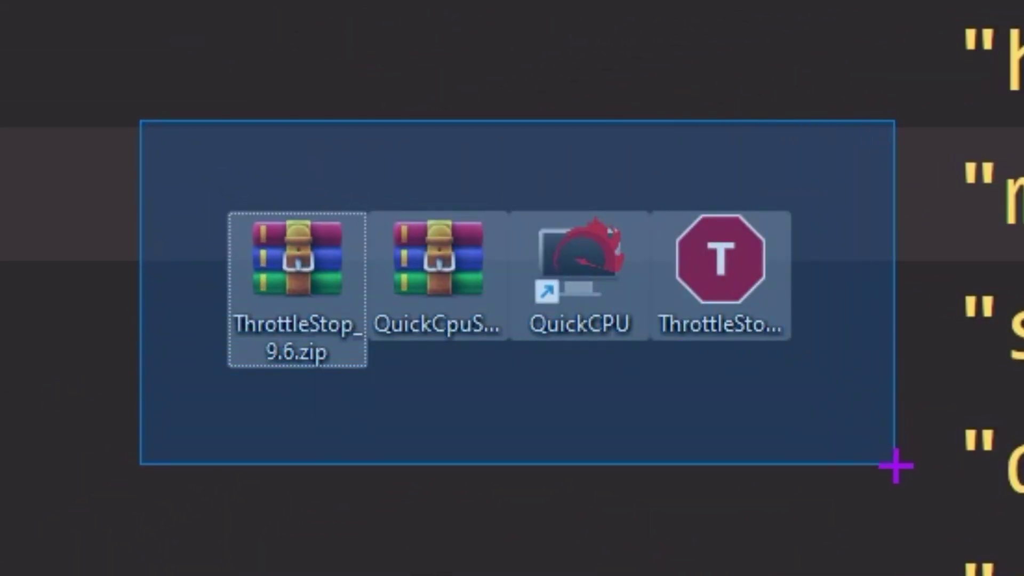
pyautogui.moveTo(896, 465); pyautogui.dragTo(898, 478)
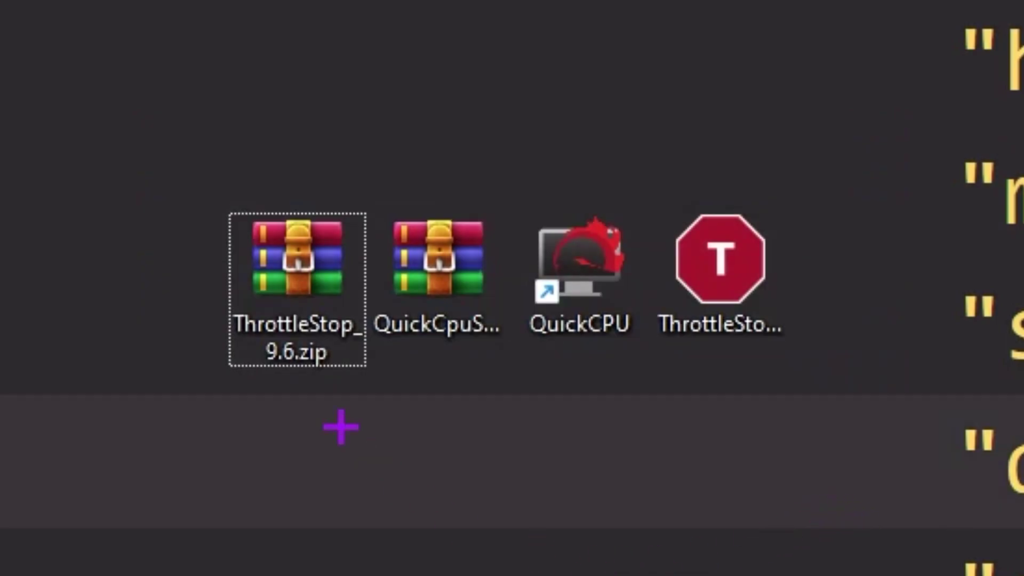
pyautogui.click(257, 271)
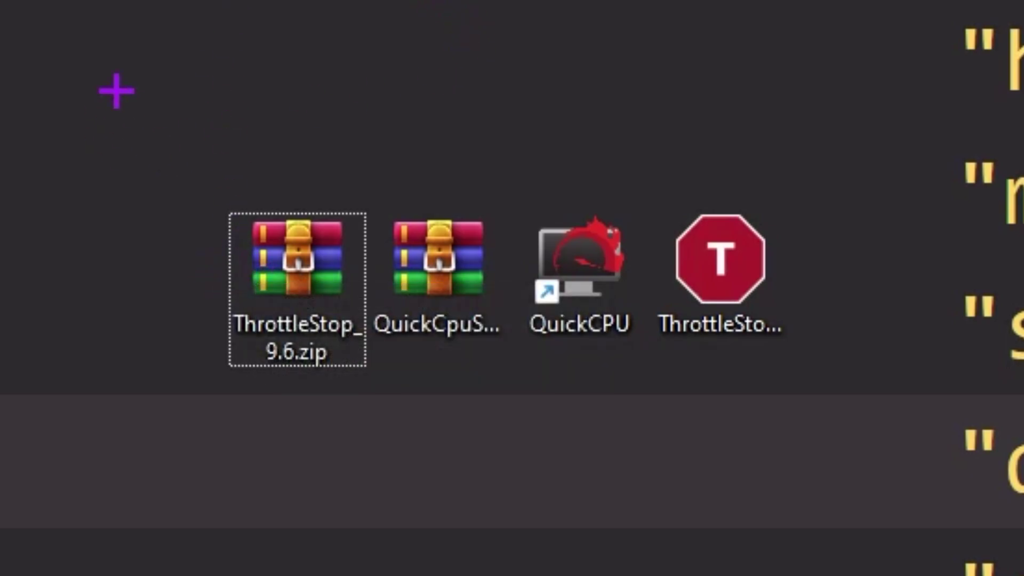
# Step: Run ThrottleStop as administrator and accept its risk warning
pyautogui.rightClick(718, 258)
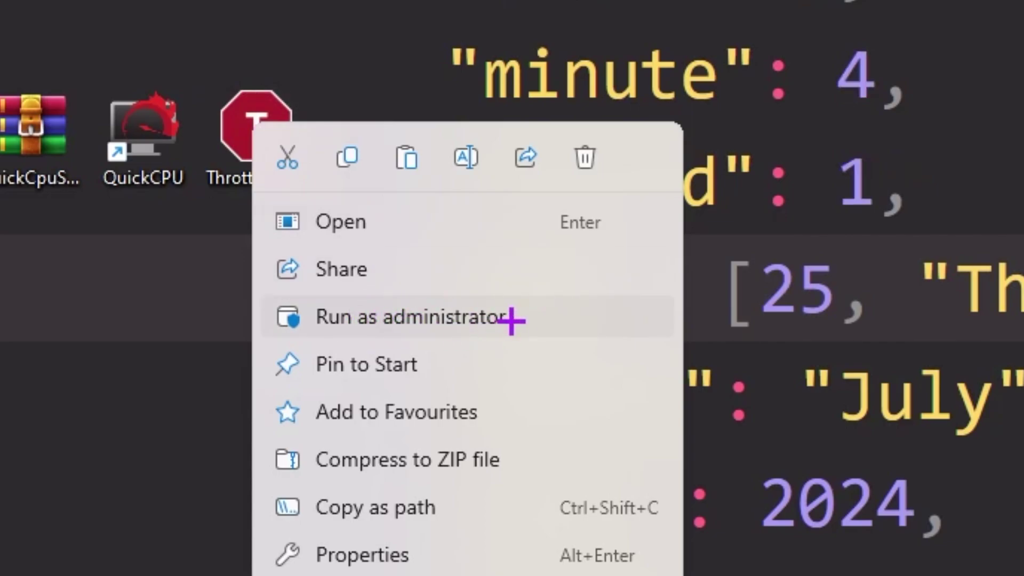
pyautogui.click(398, 329)
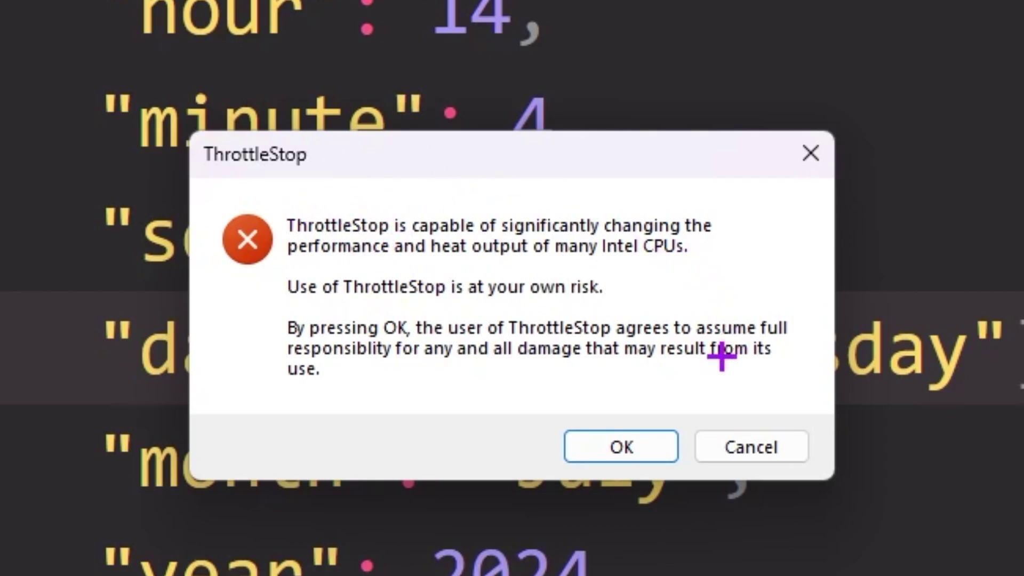
pyautogui.click(614, 442)
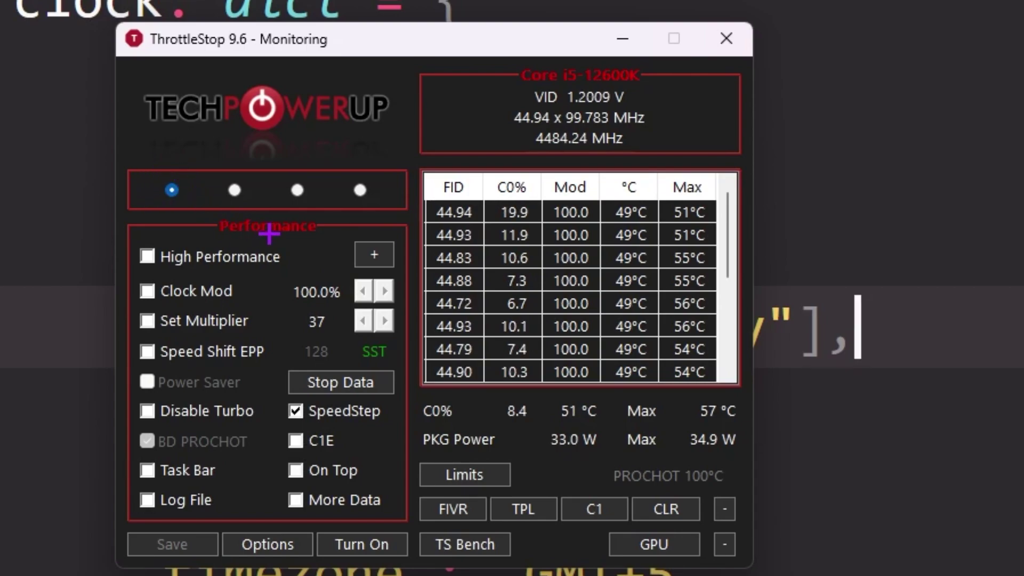
# Step: Activate the Game profile with High Performance ticked and the High Performance power plan chosen
pyautogui.click(235, 191)
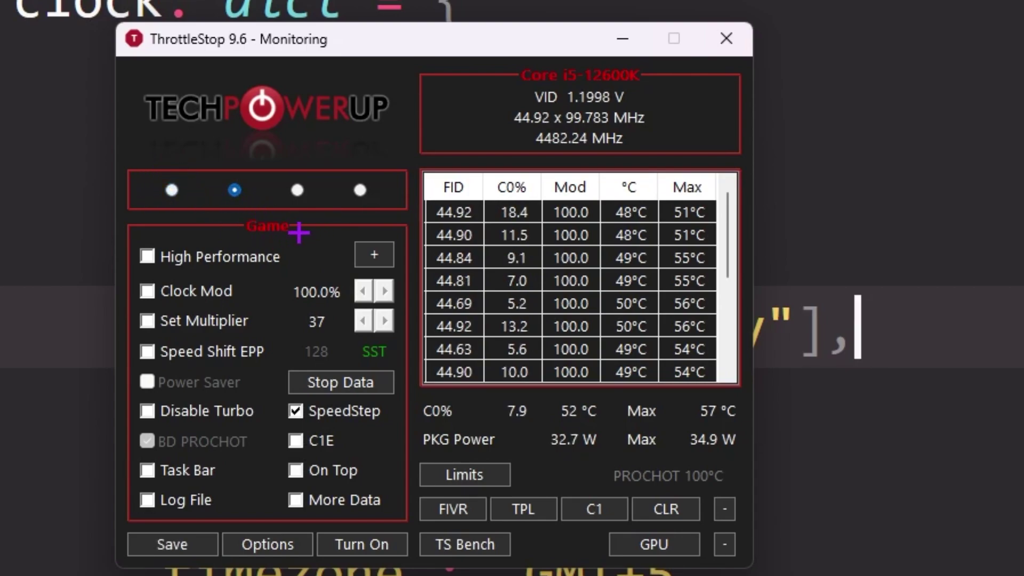
pyautogui.click(294, 191)
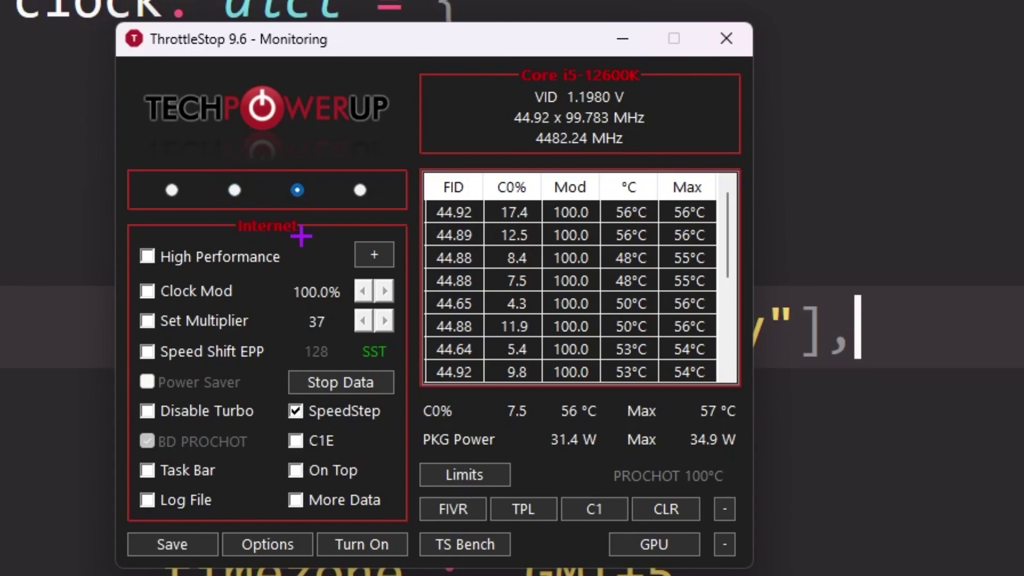
pyautogui.click(357, 191)
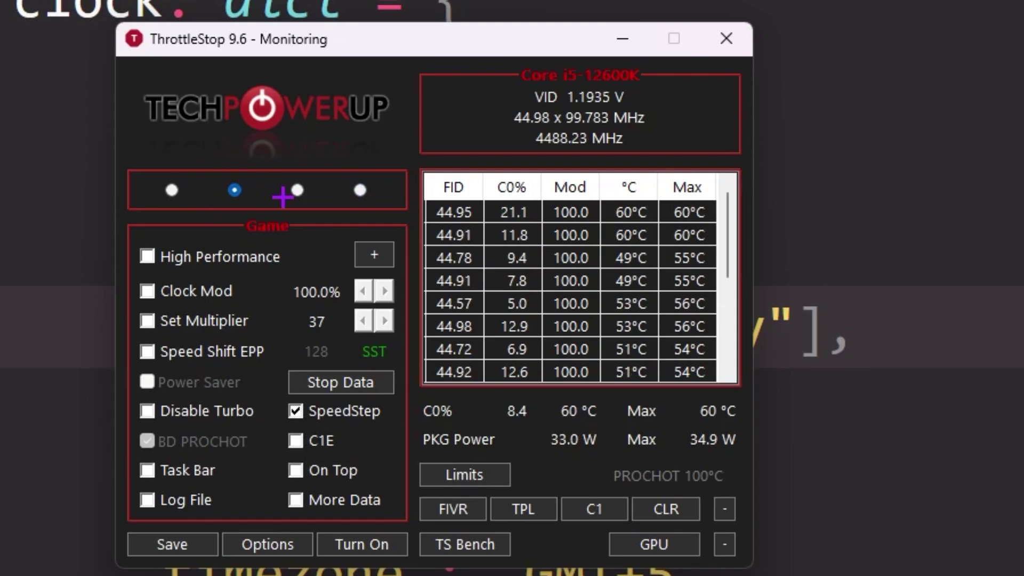
pyautogui.click(148, 257)
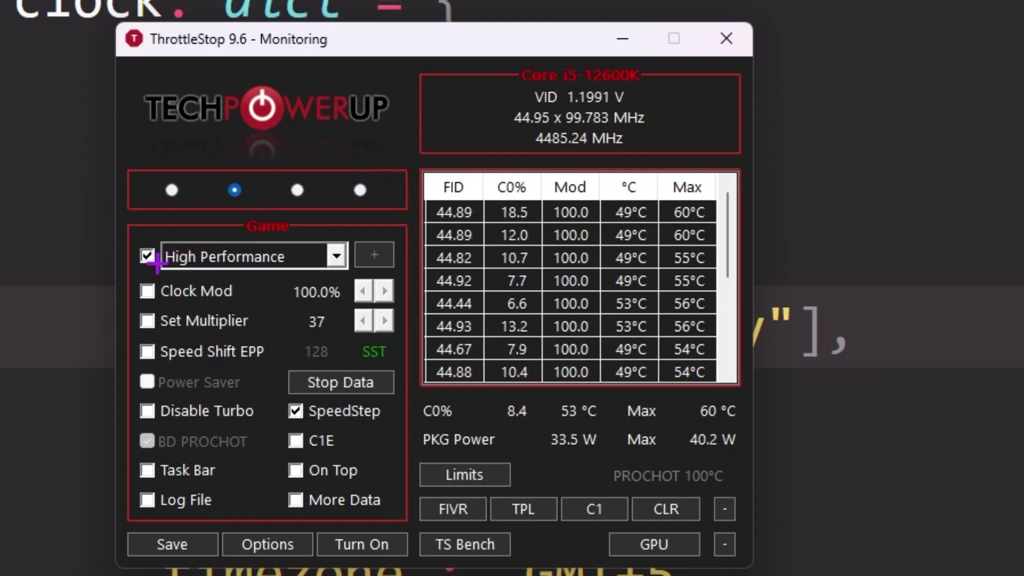
pyautogui.click(337, 256)
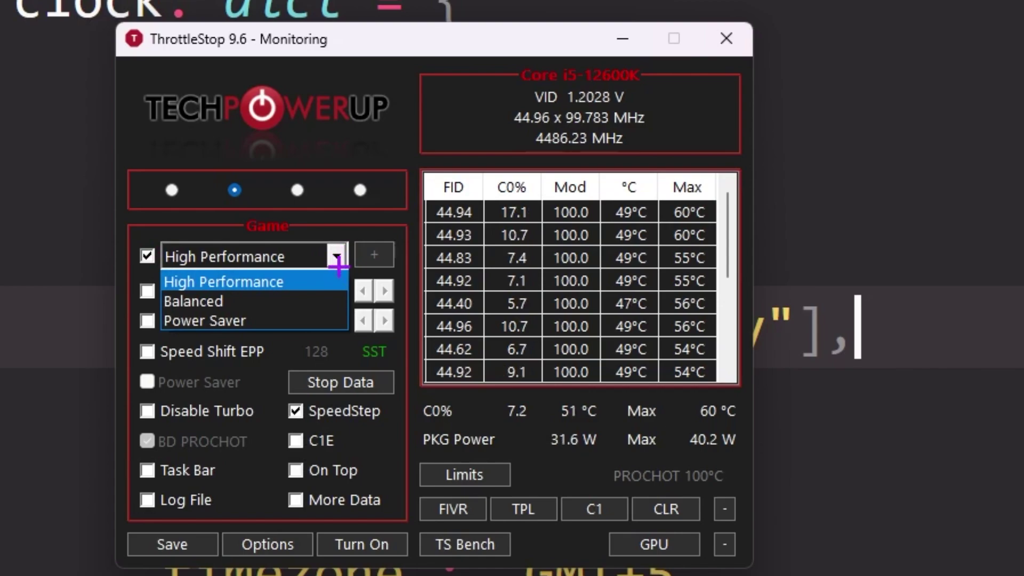
pyautogui.click(241, 282)
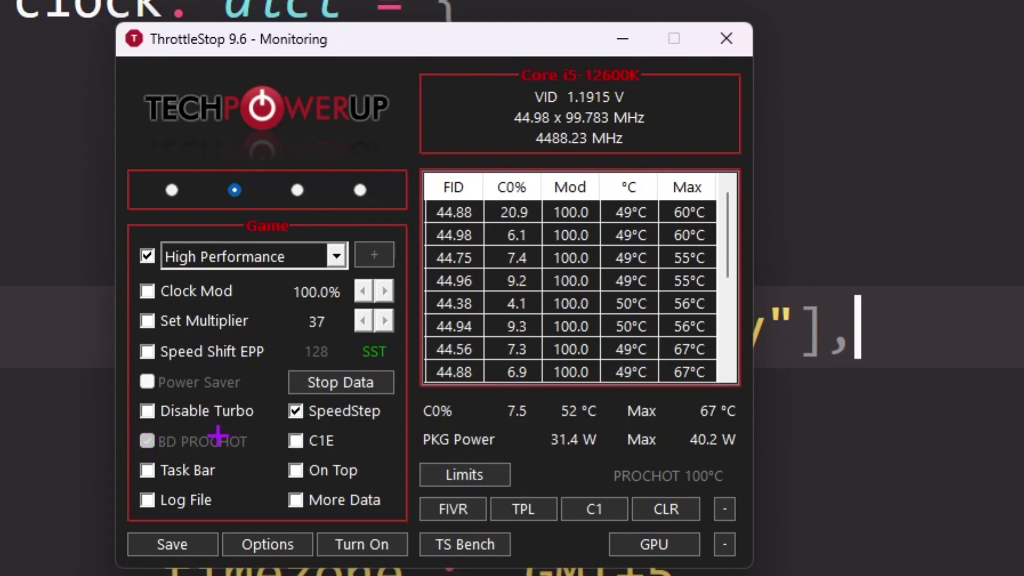
# Step: Save and turn on ThrottleStop, unlock the PL1 135/PL2 180 power limits, and launch Task Manager
pyautogui.click(186, 544)
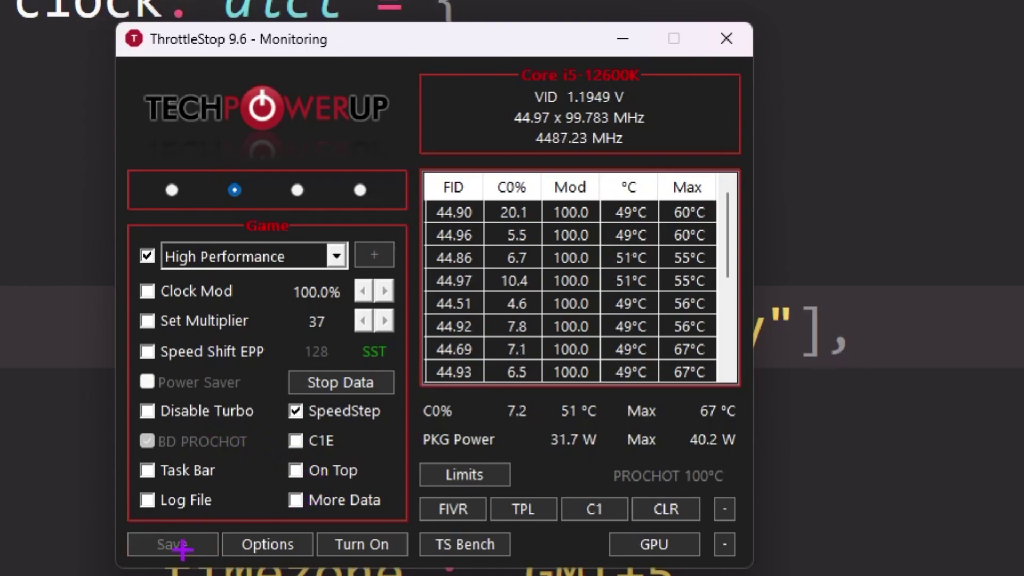
pyautogui.click(359, 545)
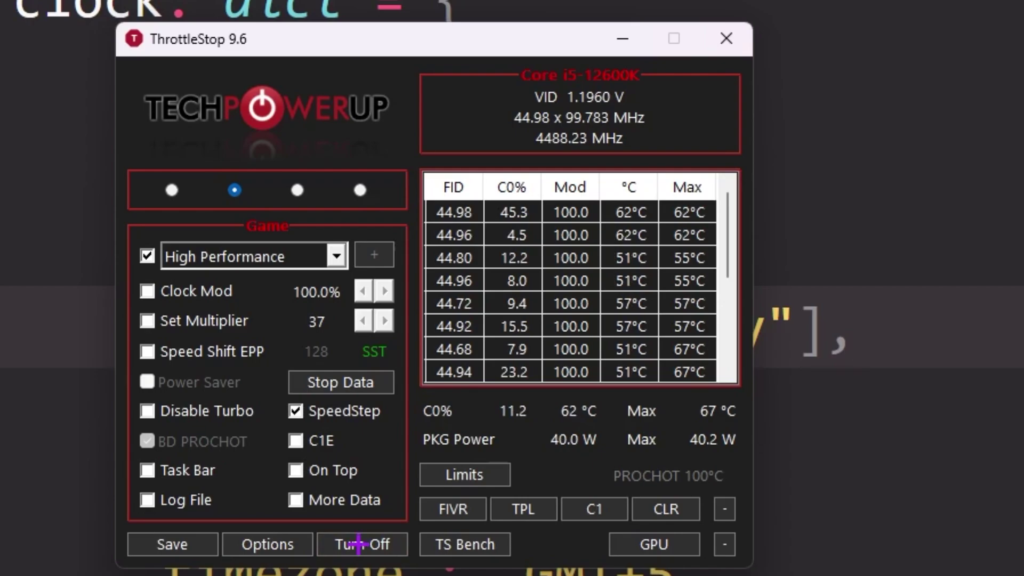
pyautogui.click(527, 509)
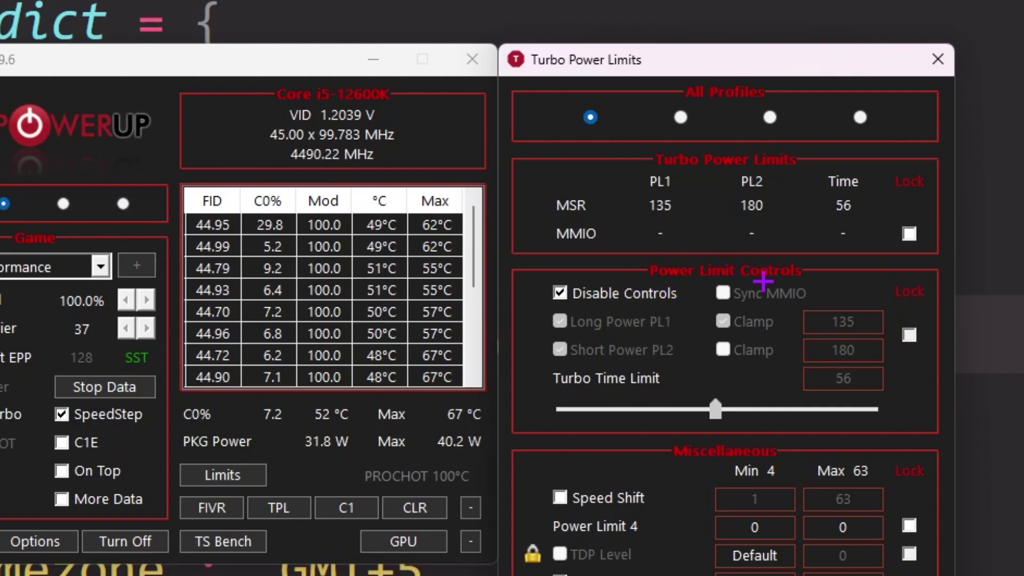
pyautogui.click(561, 291)
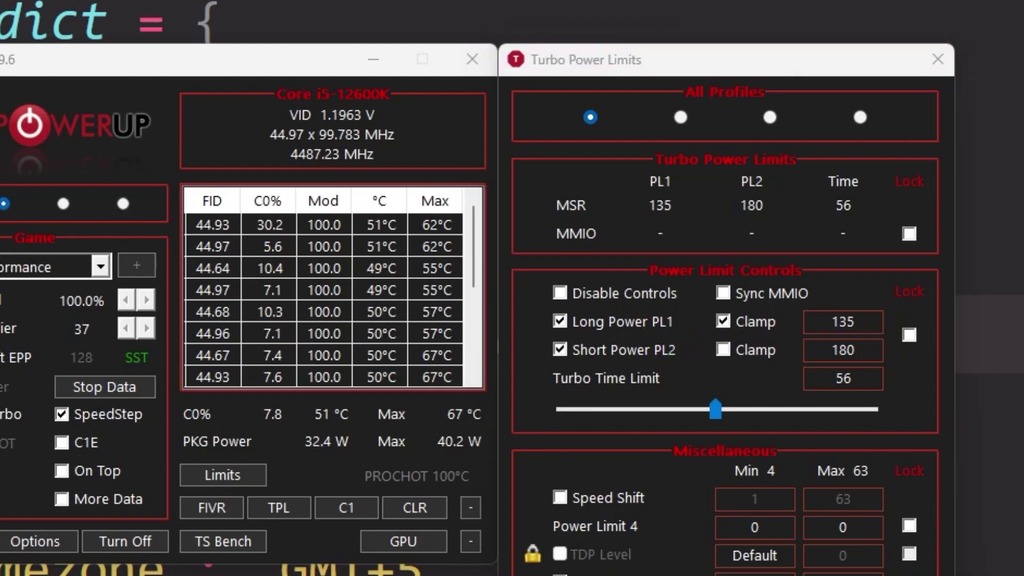
pyautogui.hotkey('ctrl', 'shift', 'Escape')
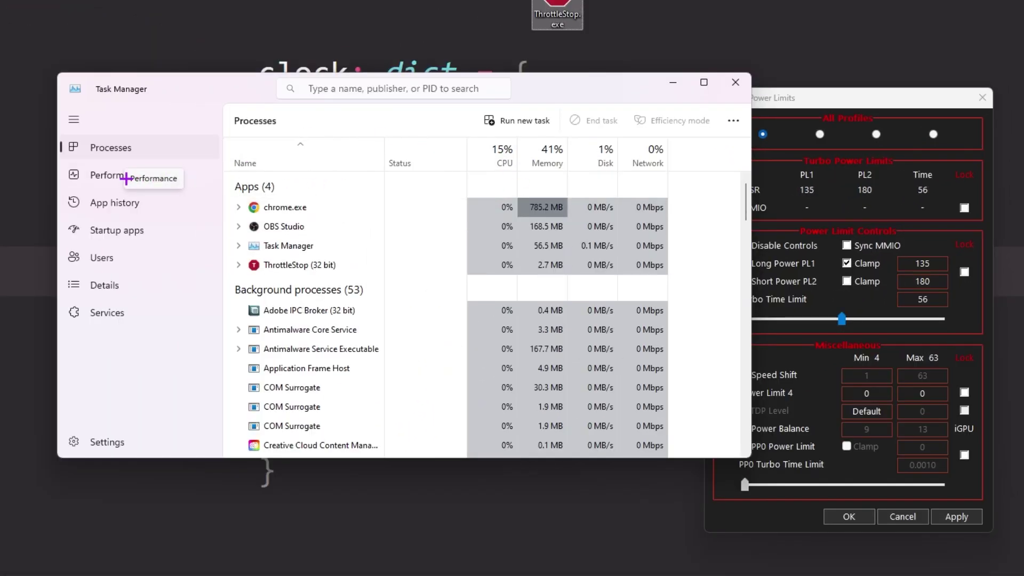
# Step: Show Task Manager's CPU Performance page and re-tick Disable Controls in Turbo Power Limits
pyautogui.click(120, 173)
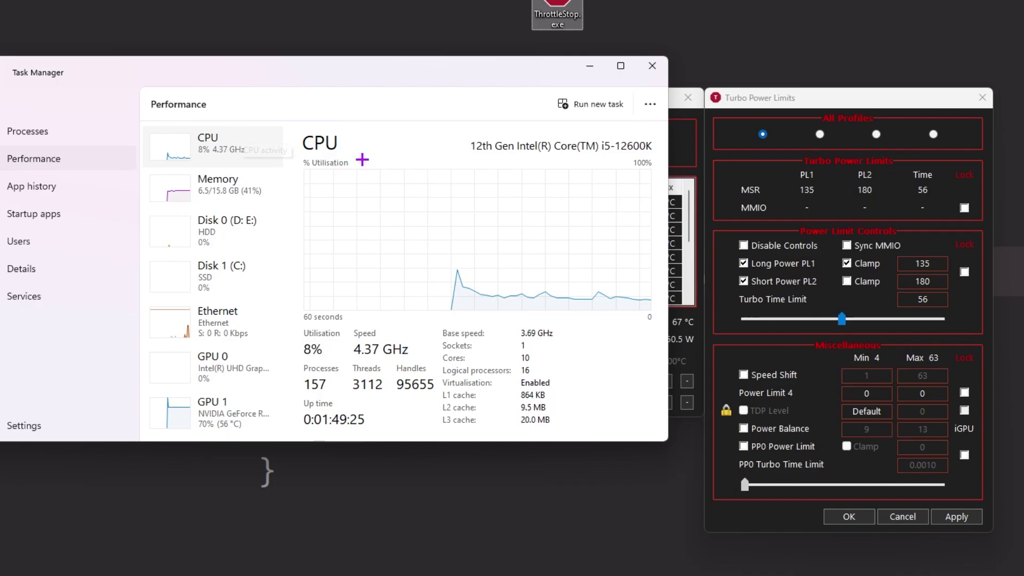
pyautogui.click(743, 245)
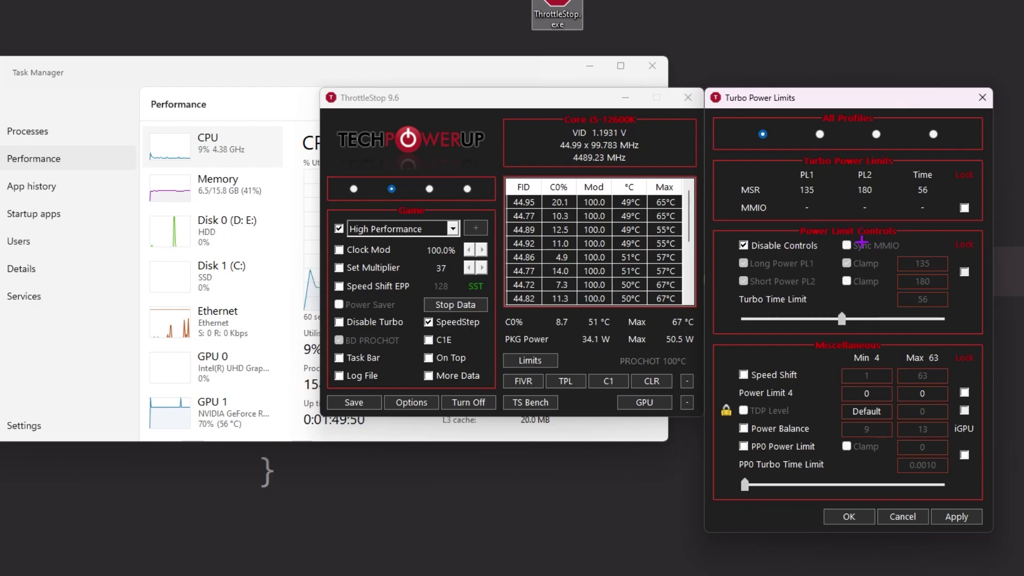
# Step: Confirm the turbo power limits, save ThrottleStop's settings, and minimize it to the system tray
pyautogui.click(856, 519)
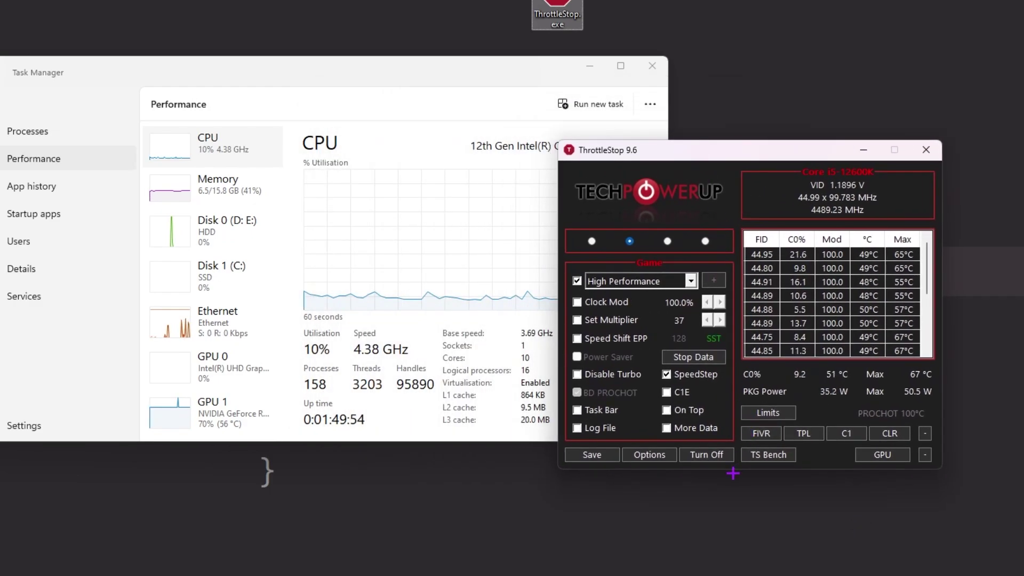
pyautogui.click(591, 453)
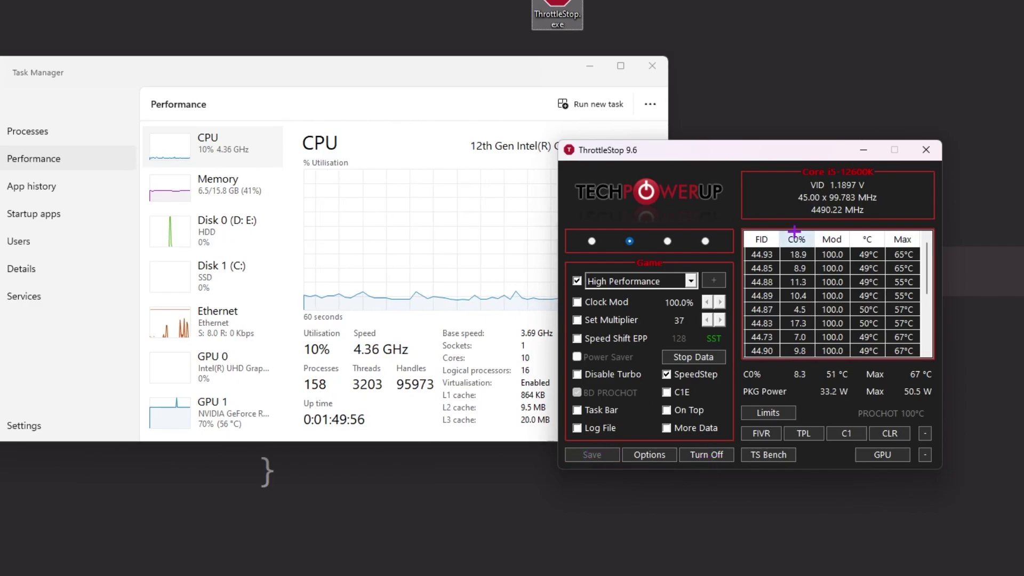
pyautogui.click(863, 147)
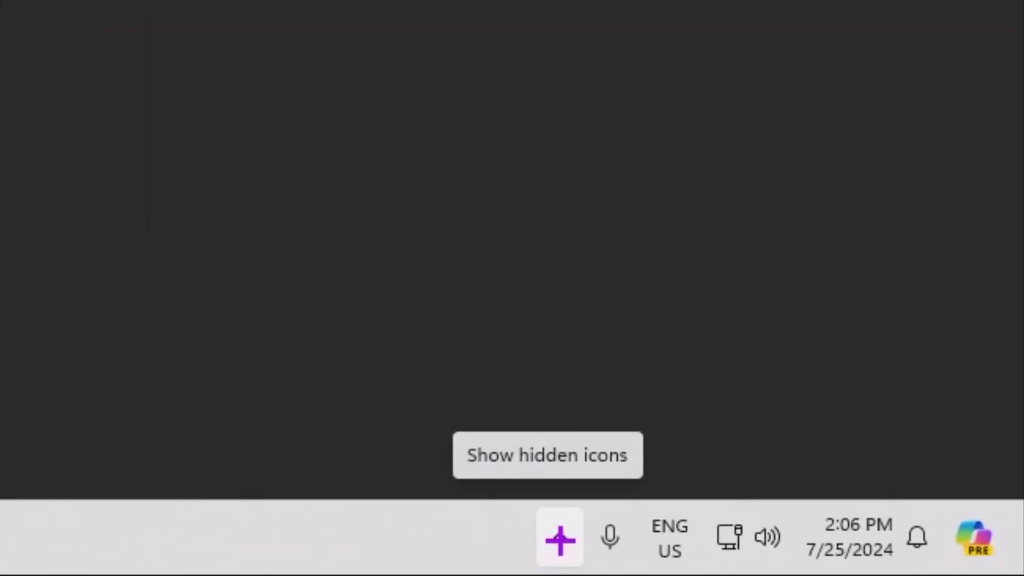
pyautogui.click(558, 539)
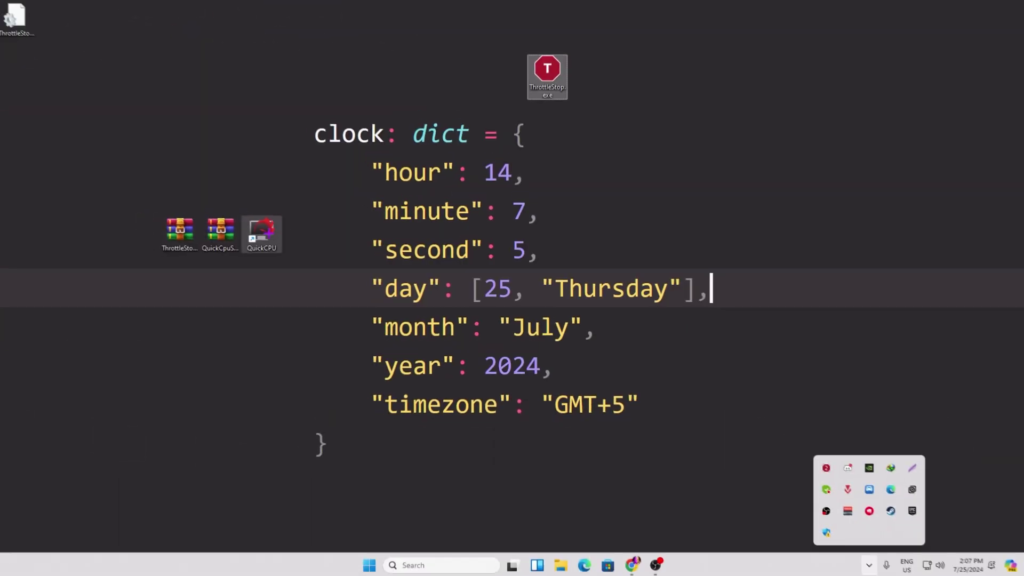
# Step: Move the QuickCPU shortcut on the desktop and launch Quick CPU
pyautogui.moveTo(261, 235); pyautogui.dragTo(663, 193)
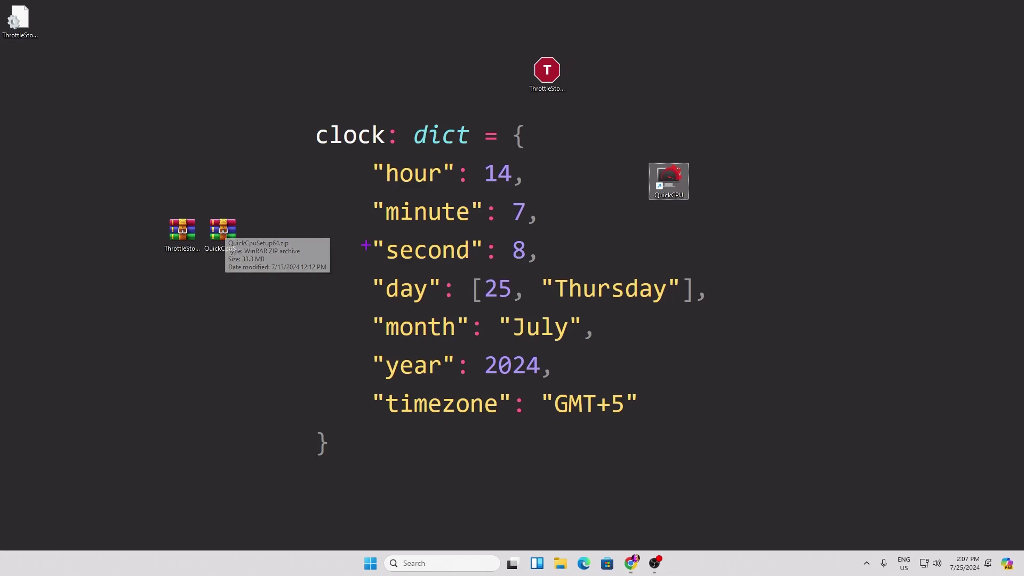
pyautogui.click(661, 185)
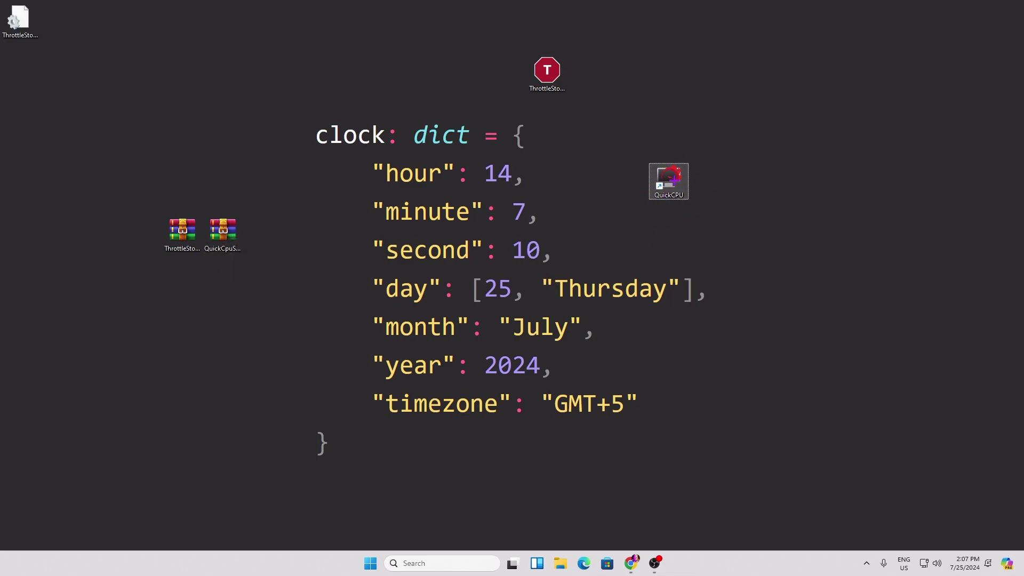
pyautogui.doubleClick(674, 179)
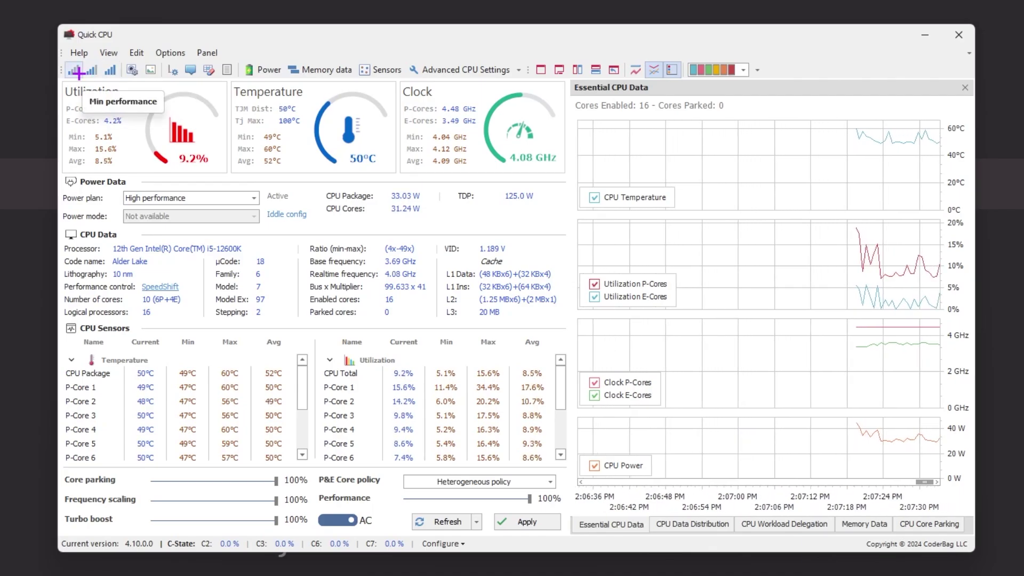
# Step: Apply Quick CPU's Max performance preset, switching the power plan to QuickCpuScheme
pyautogui.click(113, 70)
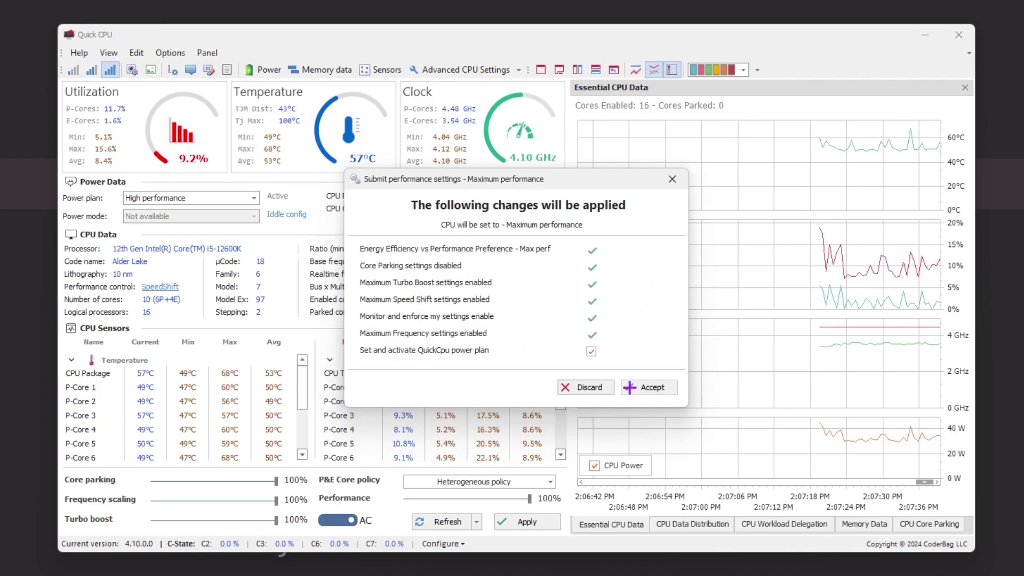
pyautogui.click(657, 387)
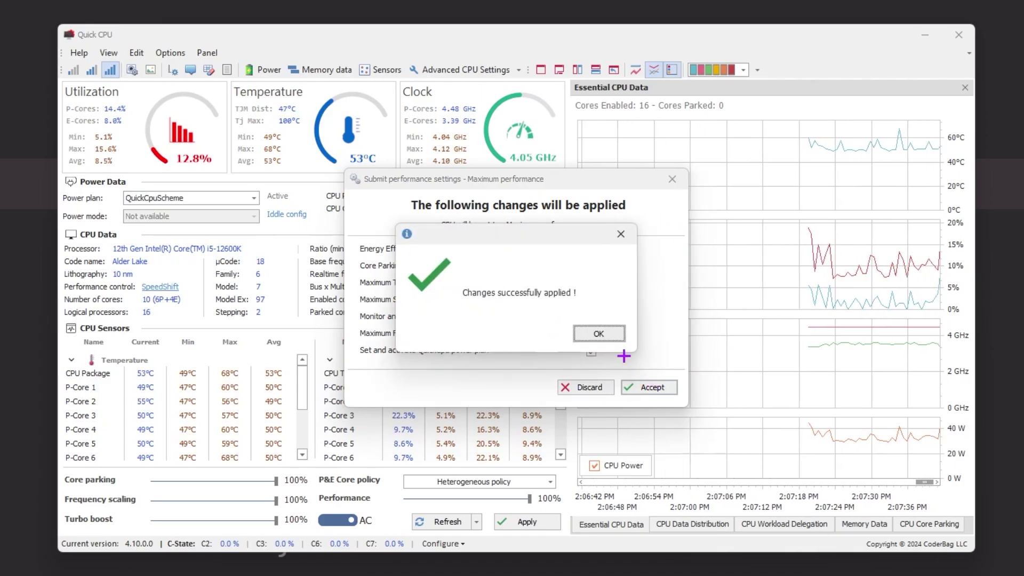
pyautogui.click(598, 334)
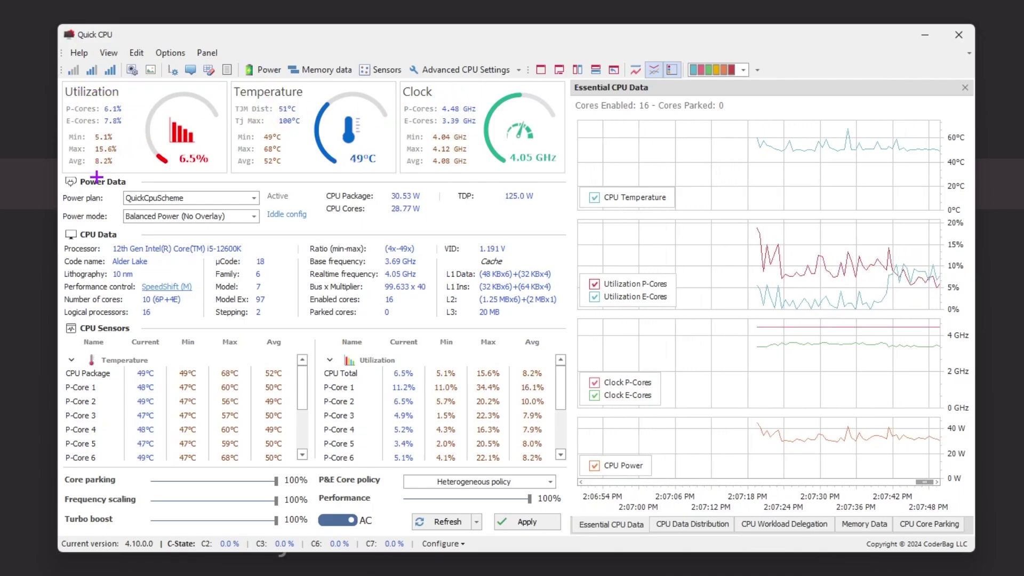
# Step: Apply the QuickCpuScheme plan with Balanced Power (No Overlay) mode and load Advanced CPU Settings
pyautogui.click(252, 198)
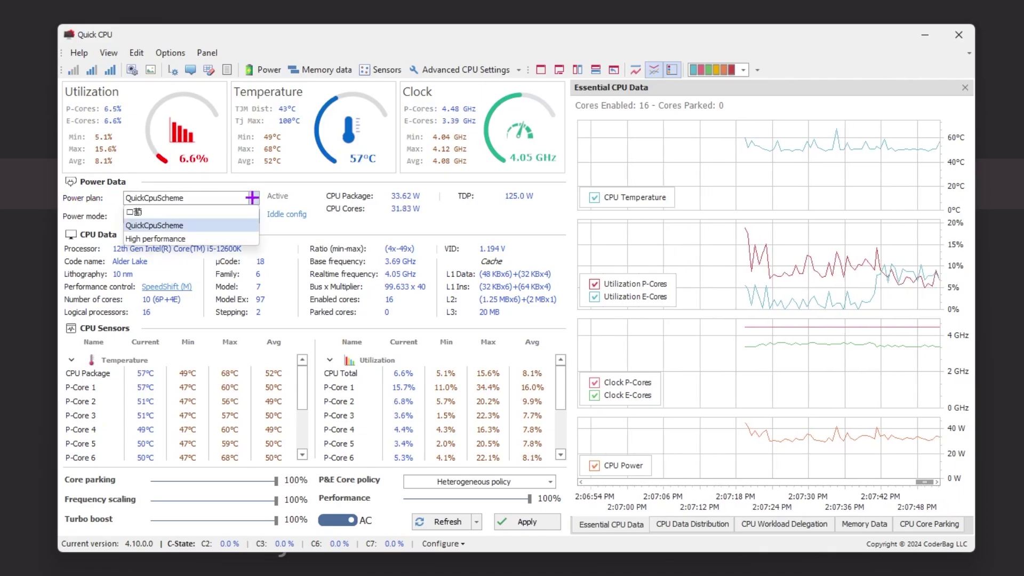
pyautogui.click(169, 225)
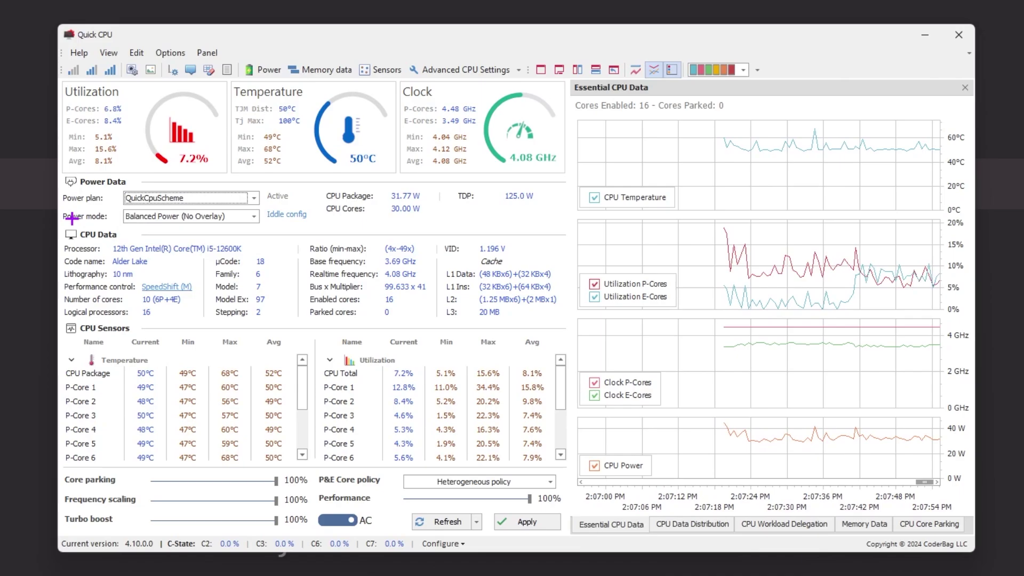
pyautogui.click(182, 215)
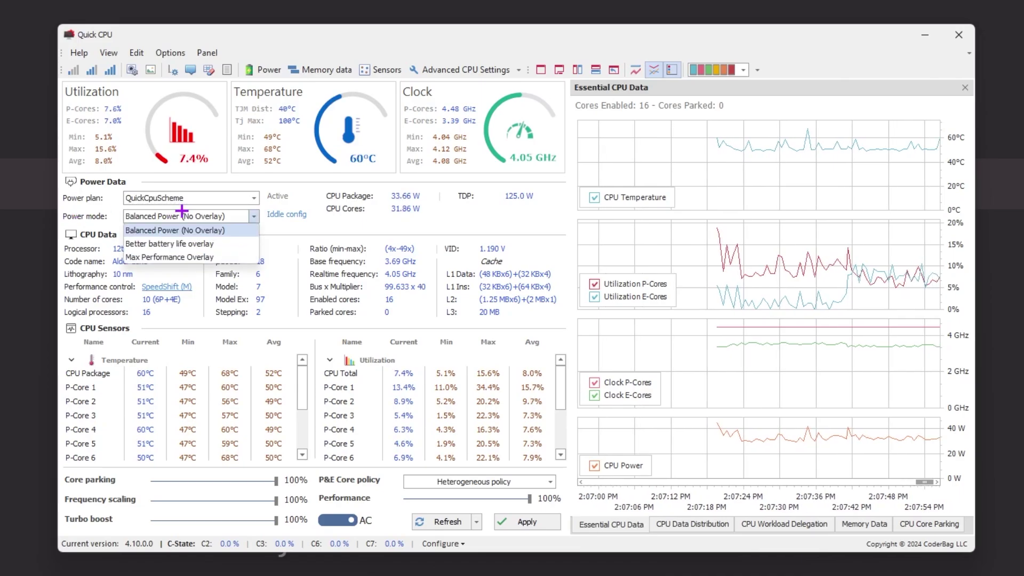
pyautogui.click(203, 258)
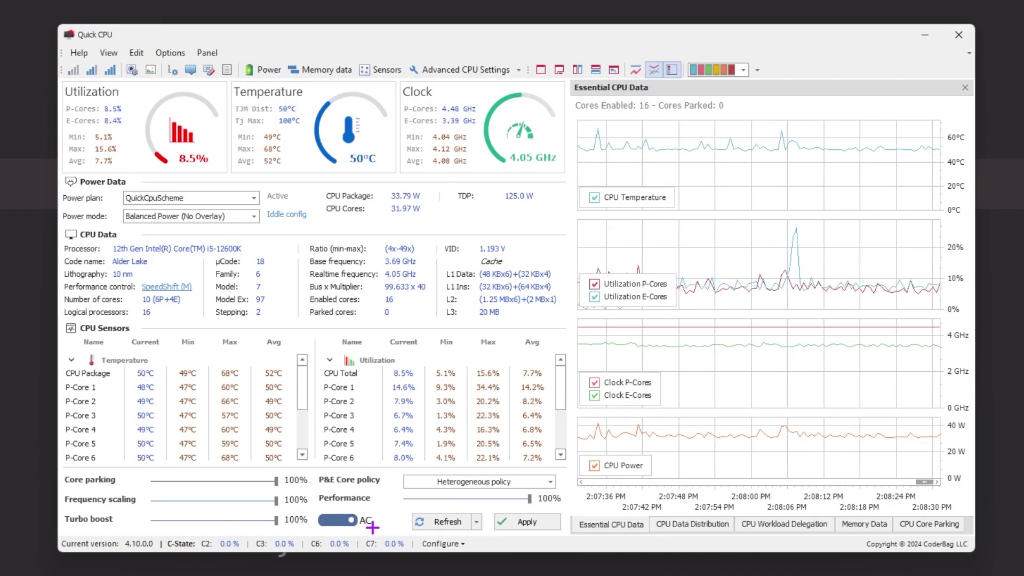
pyautogui.click(526, 518)
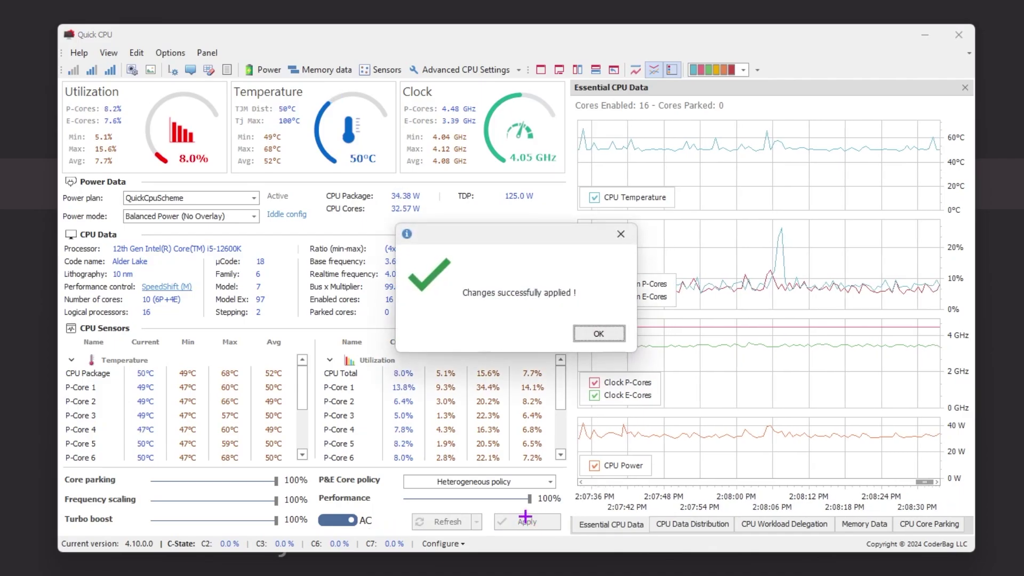
pyautogui.click(592, 334)
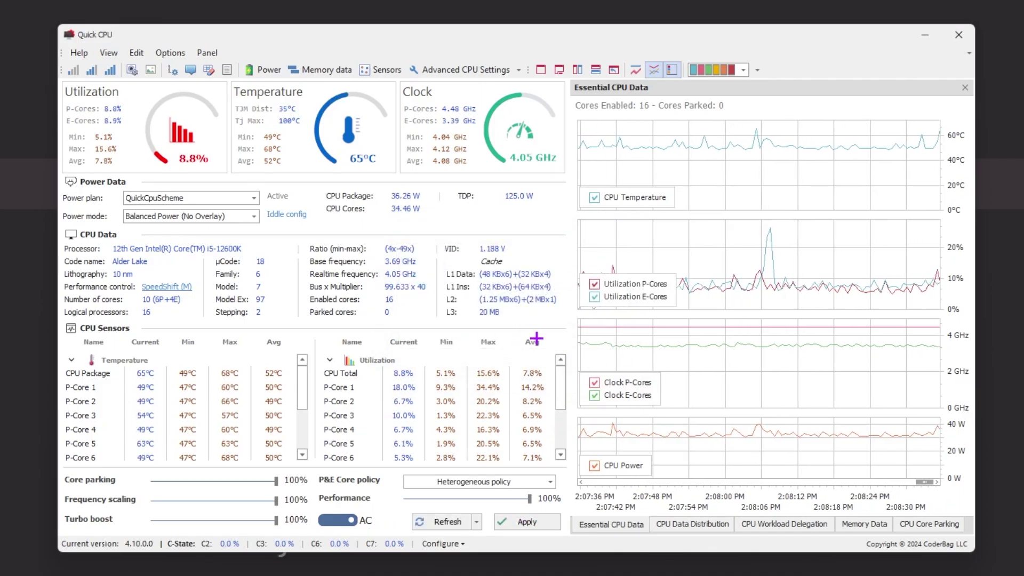
pyautogui.click(479, 74)
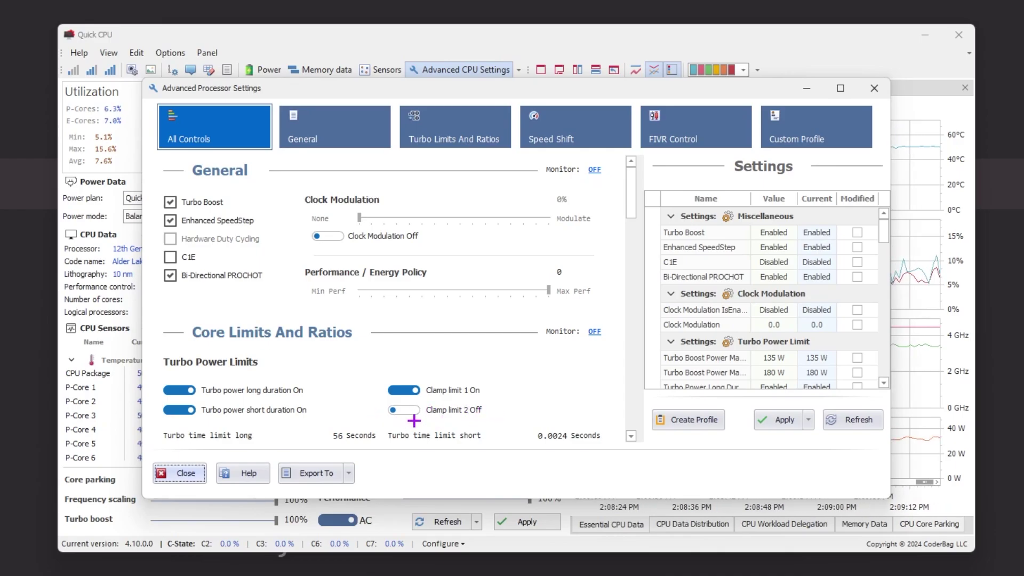
# Step: Apply the unchanged advanced processor settings, then close that window and Quick CPU
pyautogui.click(784, 419)
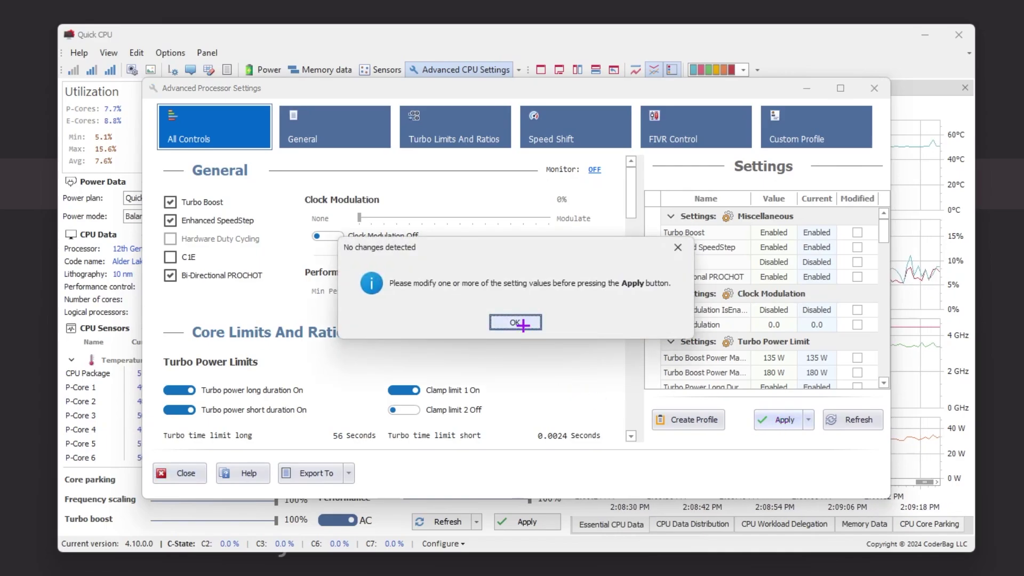
pyautogui.click(520, 323)
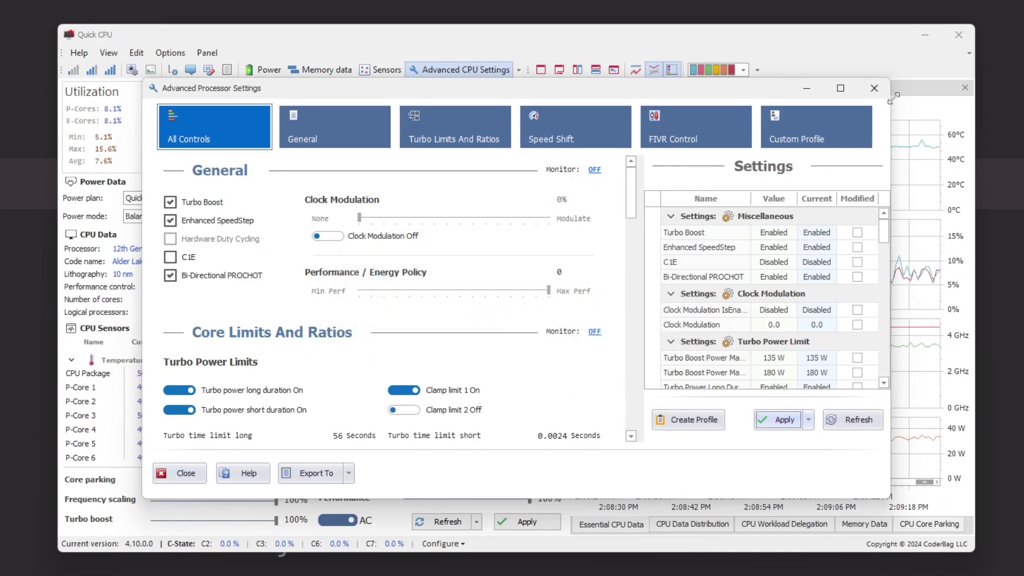
pyautogui.click(870, 90)
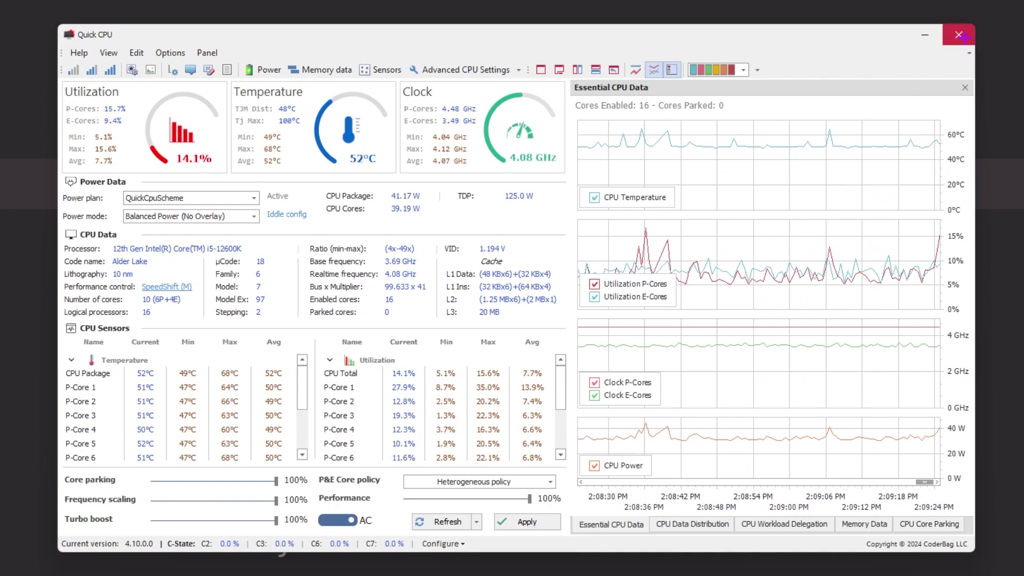
pyautogui.click(963, 36)
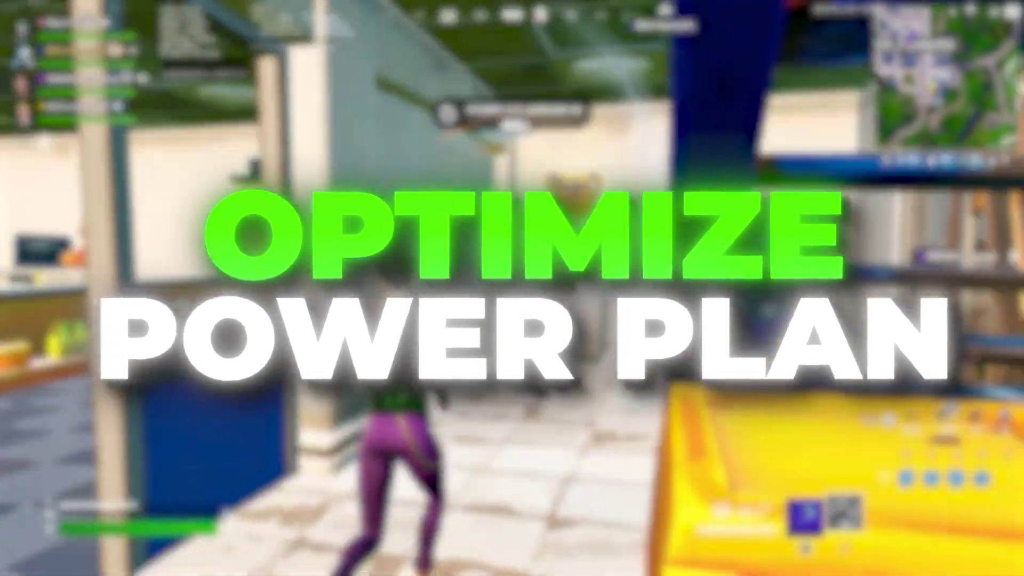
# Step: Search Windows for 'power' and open Control Panel's 'Choose a power plan' page
pyautogui.click(418, 556)
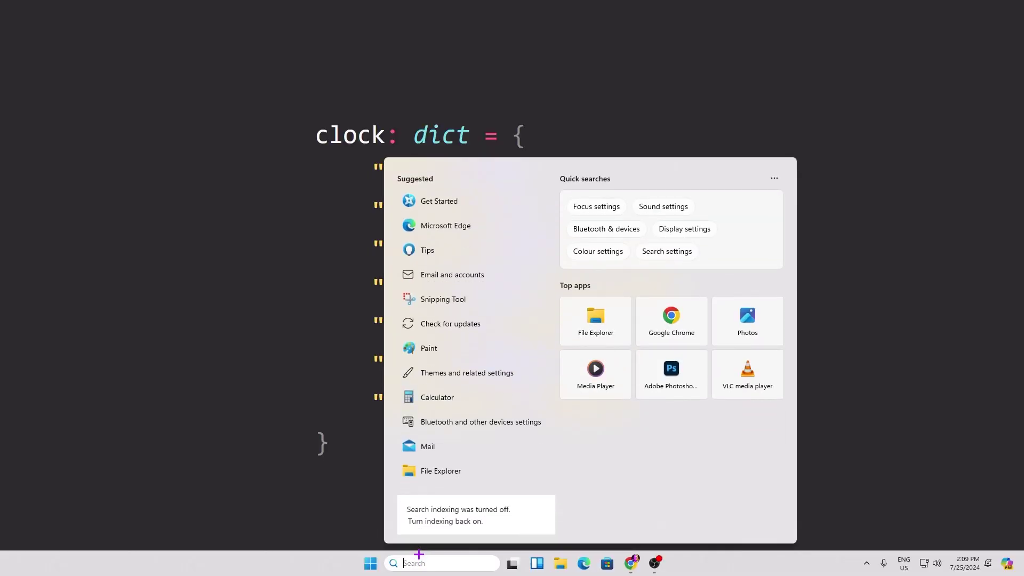
pyautogui.write('power')
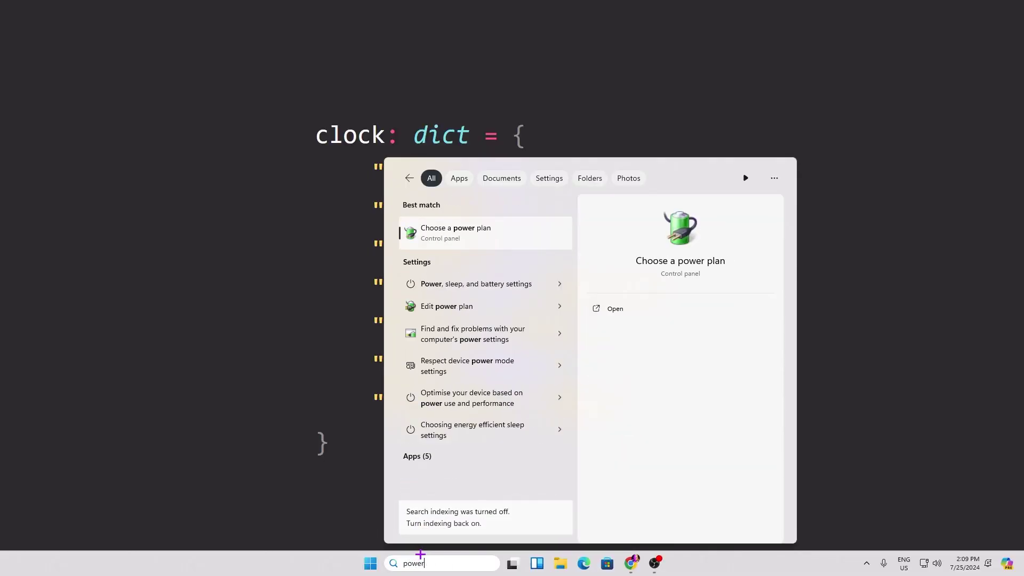
pyautogui.click(493, 228)
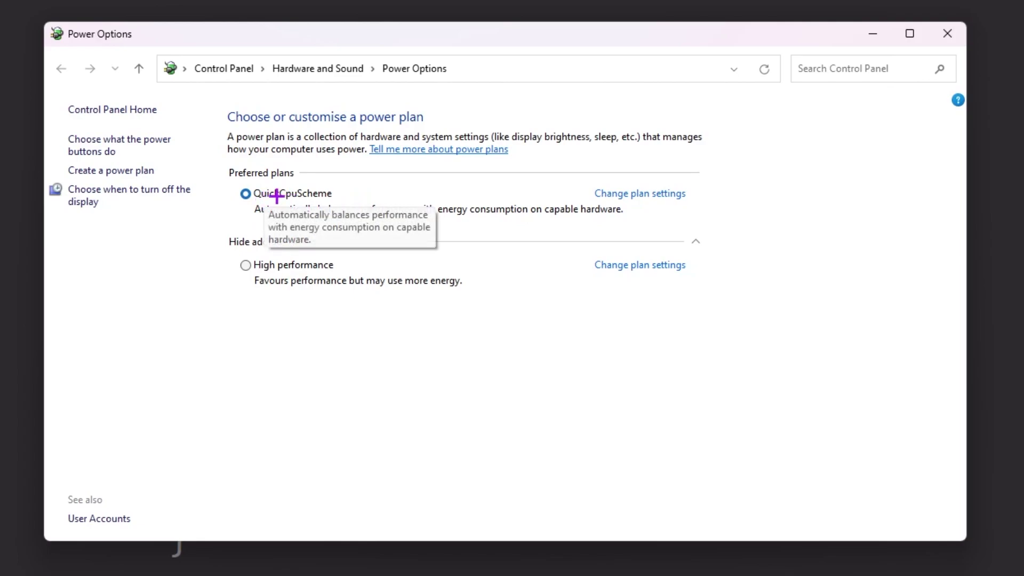
# Step: Open the QuickCpuScheme plan's advanced power settings and bring the dialog fully into view
pyautogui.click(631, 196)
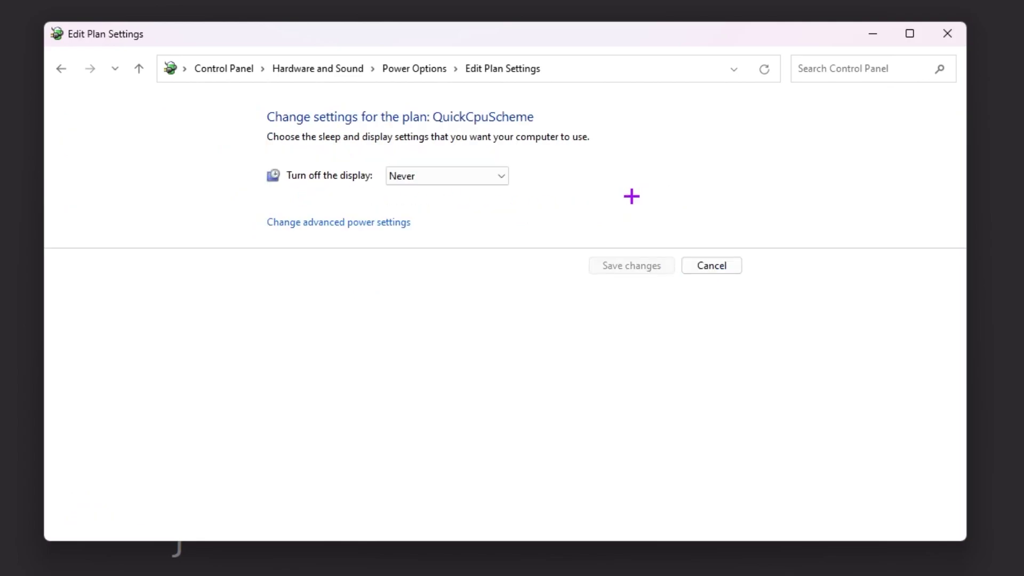
pyautogui.click(343, 223)
pyautogui.moveTo(20, 25); pyautogui.dragTo(499, 113)
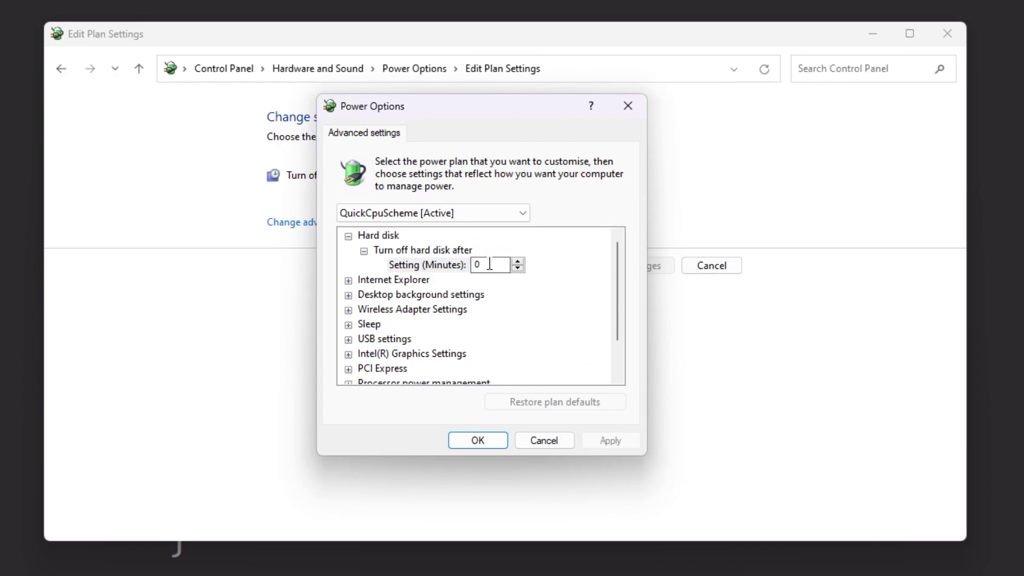
pyautogui.scroll(-1, 496, 272)
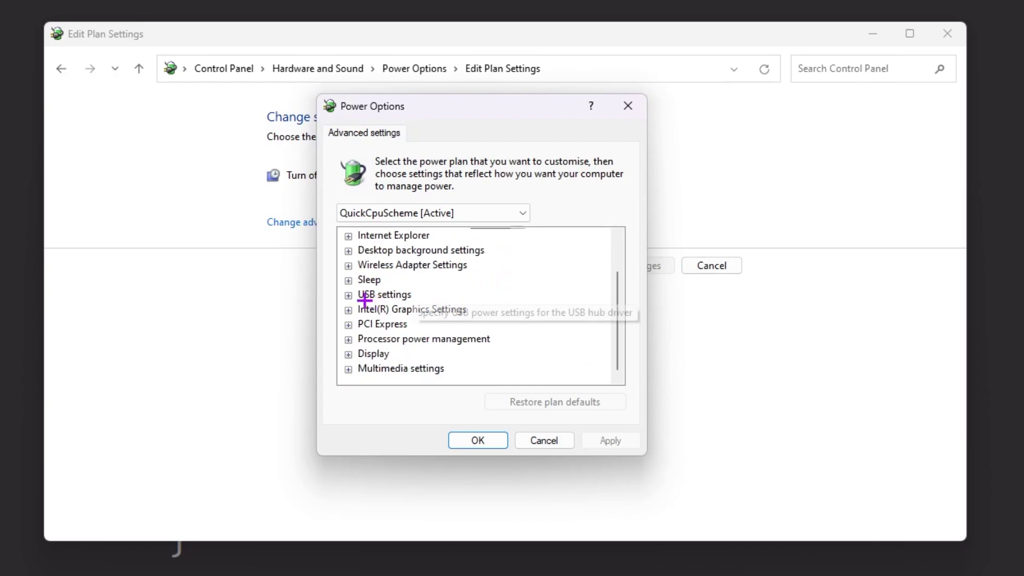
# Step: Check the USB selective suspend and Intel(R) Graphics Power Plan values
pyautogui.click(348, 295)
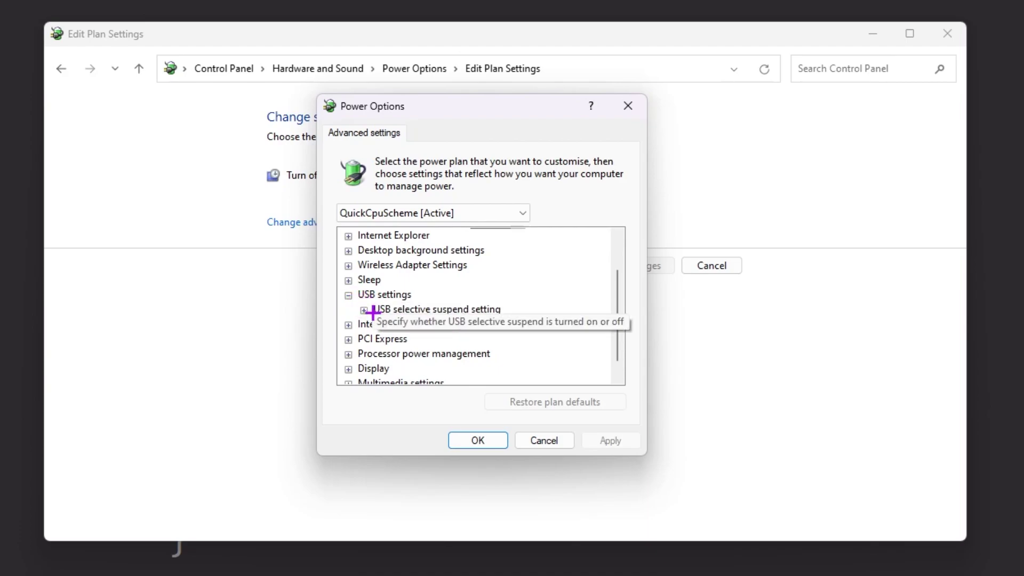
pyautogui.click(365, 310)
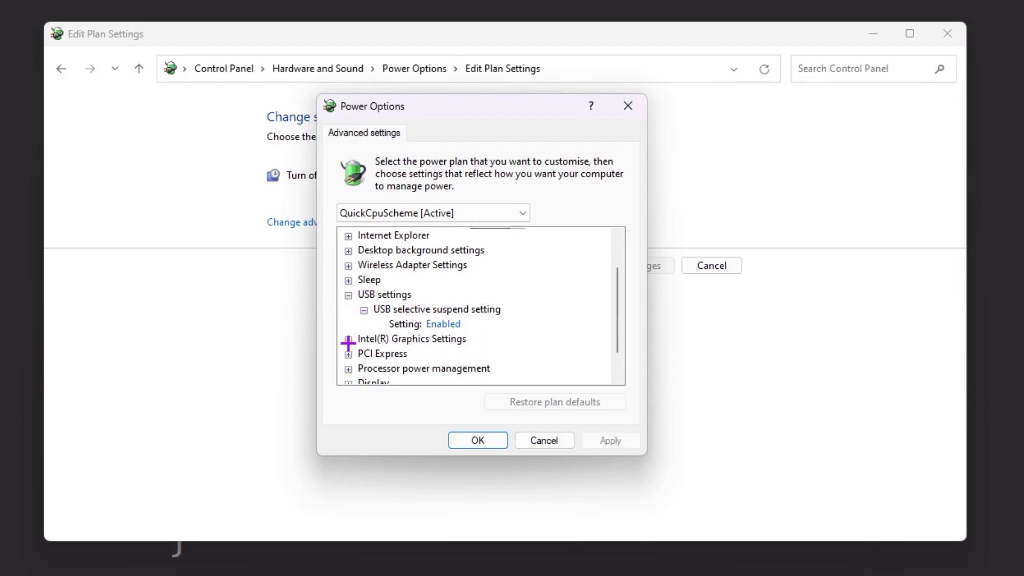
pyautogui.click(349, 340)
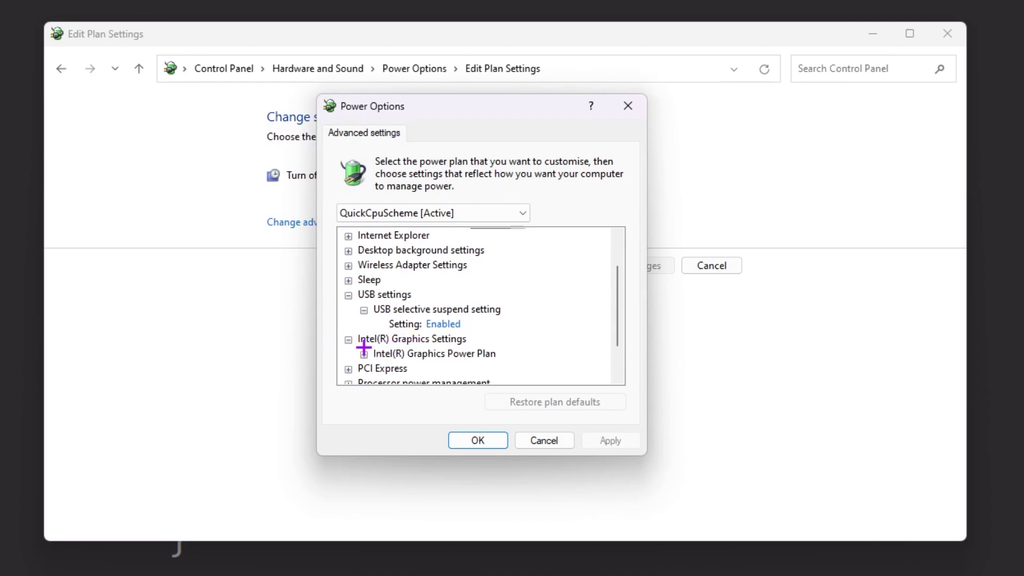
pyautogui.click(364, 355)
# Step: Confirm 100% core parking and minimum/maximum processor states, then accept and close the plan settings
pyautogui.scroll(-2, 530, 320)
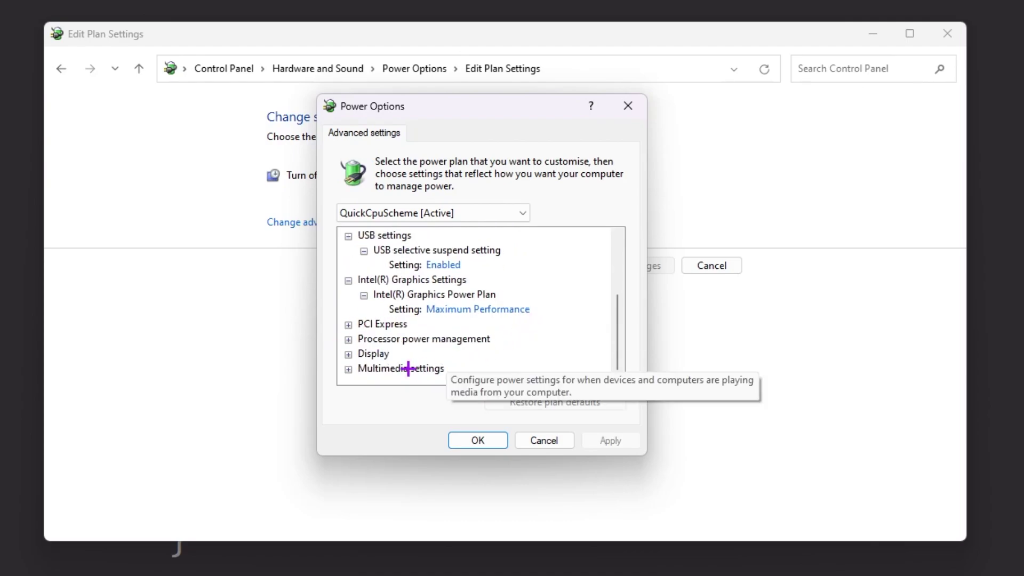
pyautogui.click(347, 340)
pyautogui.click(364, 324)
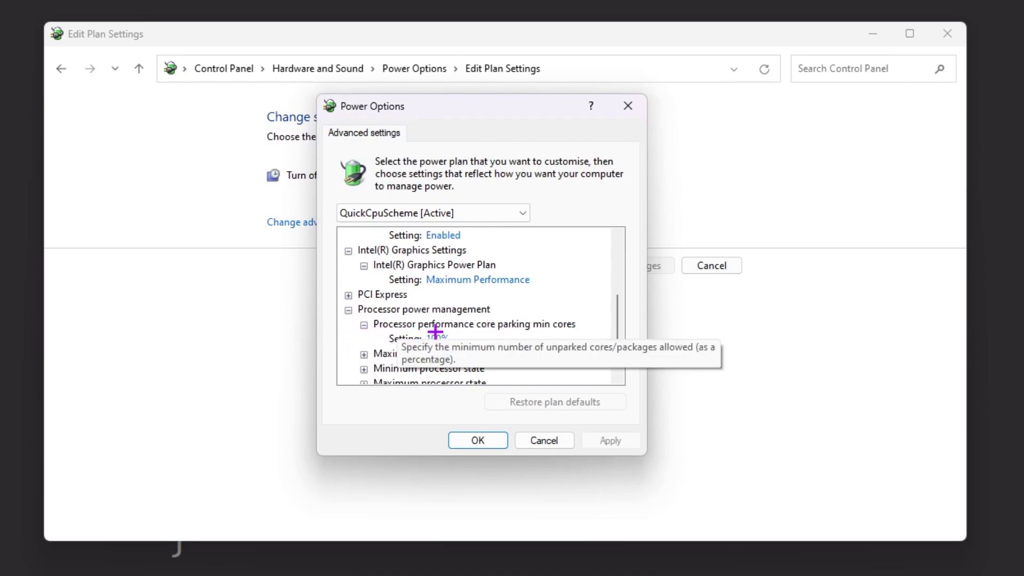
pyautogui.click(364, 354)
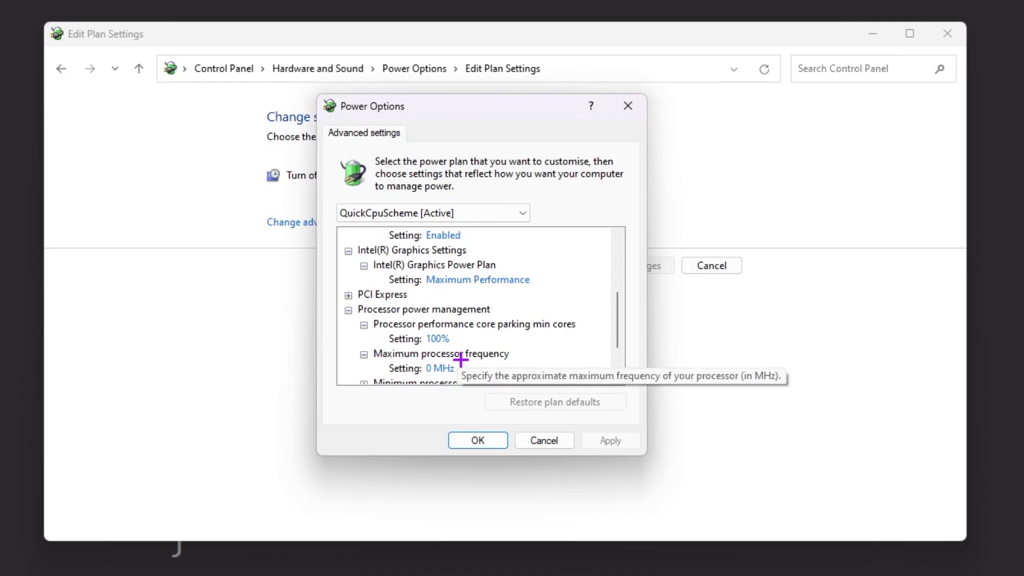
pyautogui.scroll(-2, 461, 360)
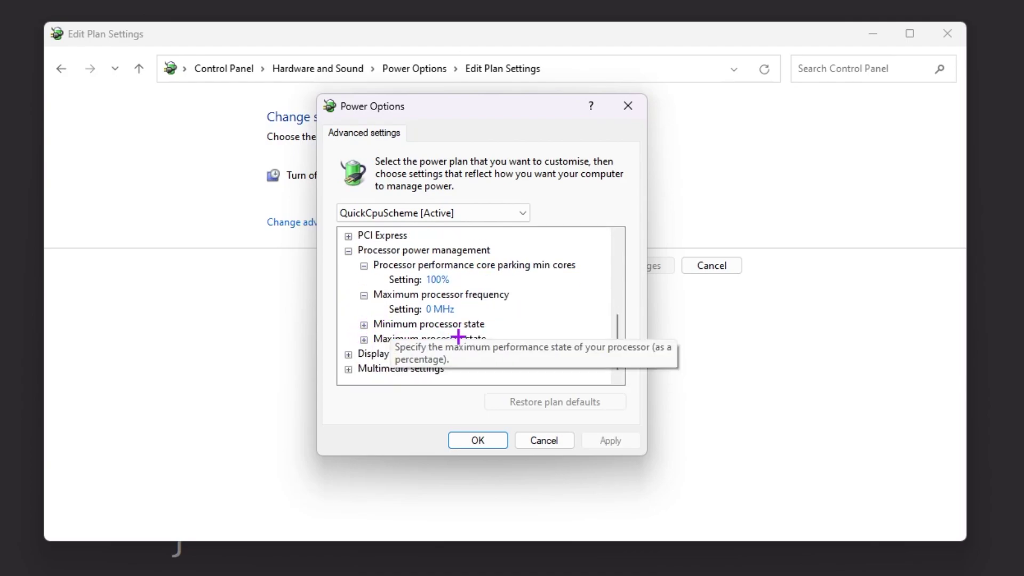
pyautogui.click(364, 325)
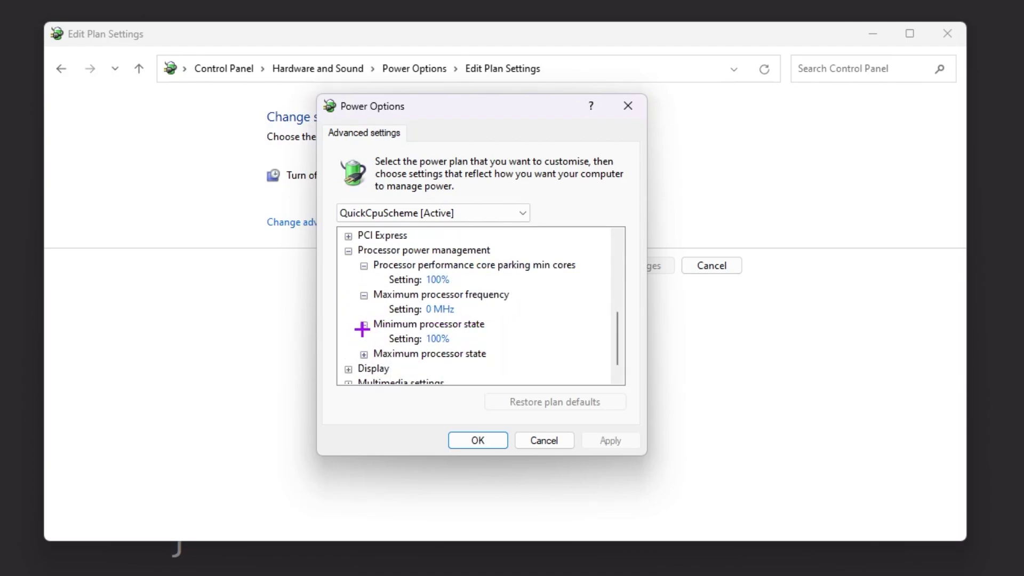
pyautogui.click(368, 368)
pyautogui.click(364, 354)
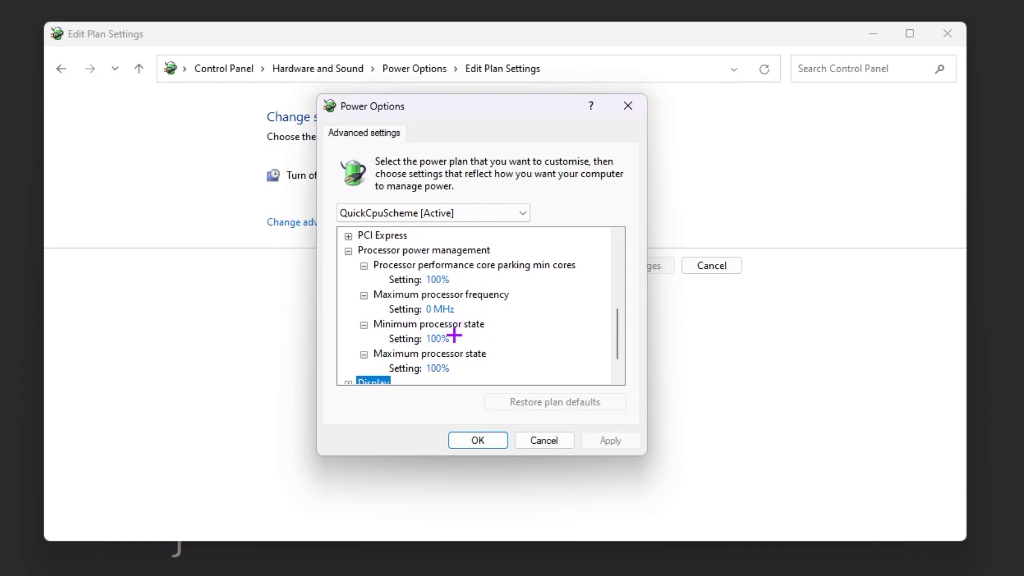
pyautogui.click(483, 440)
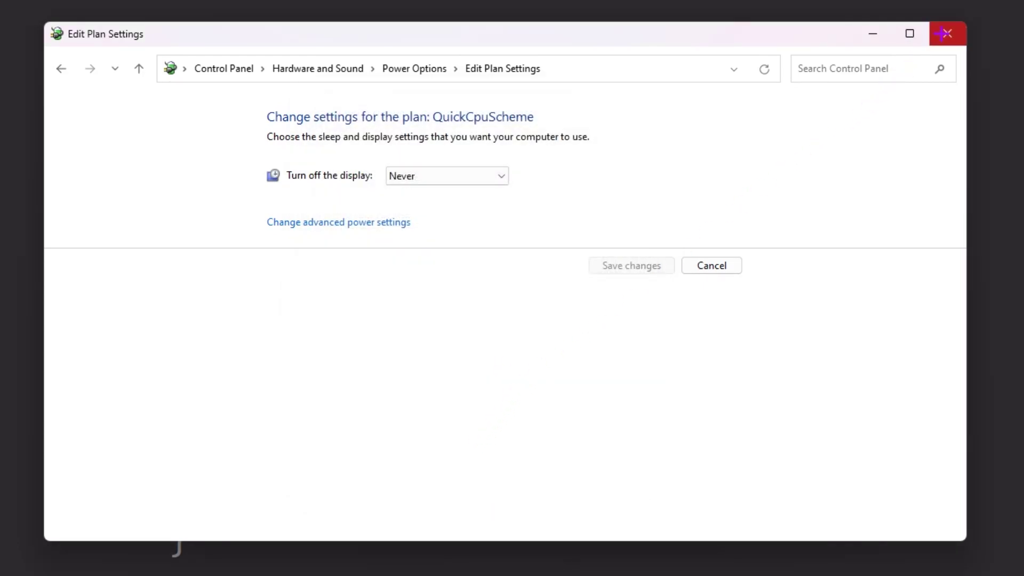
pyautogui.click(945, 33)
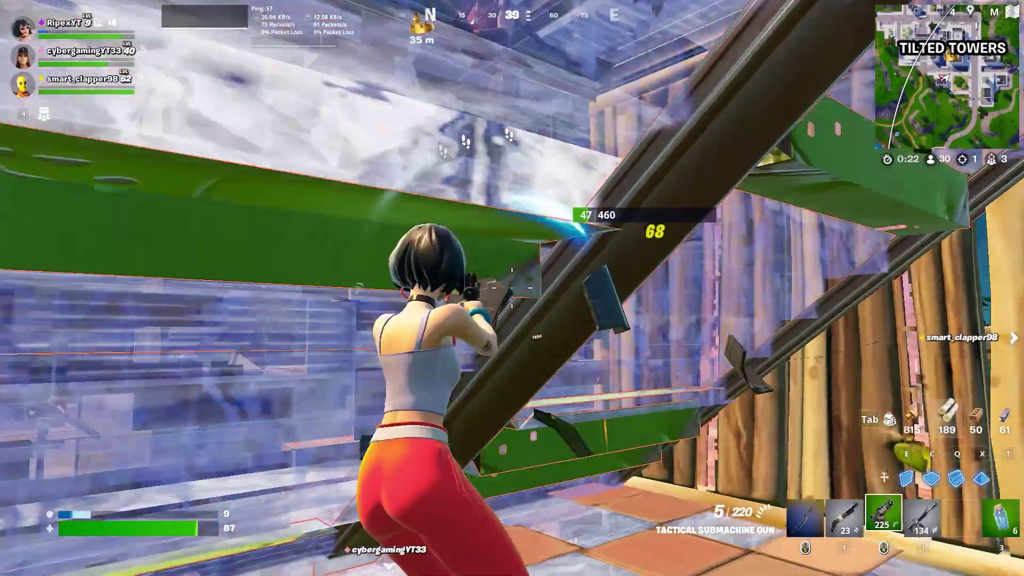